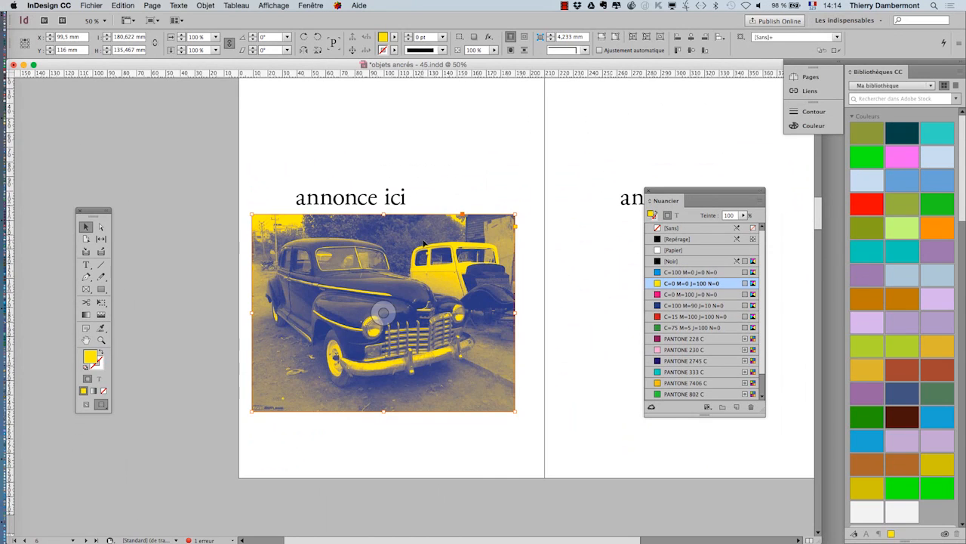
- Paste the copied two-tone car image onto page 3, over the text column and the fruit price table
{"action": "scroll", "coordinate": [453, 245], "scroll_direction": "up", "scroll_amount": 15}
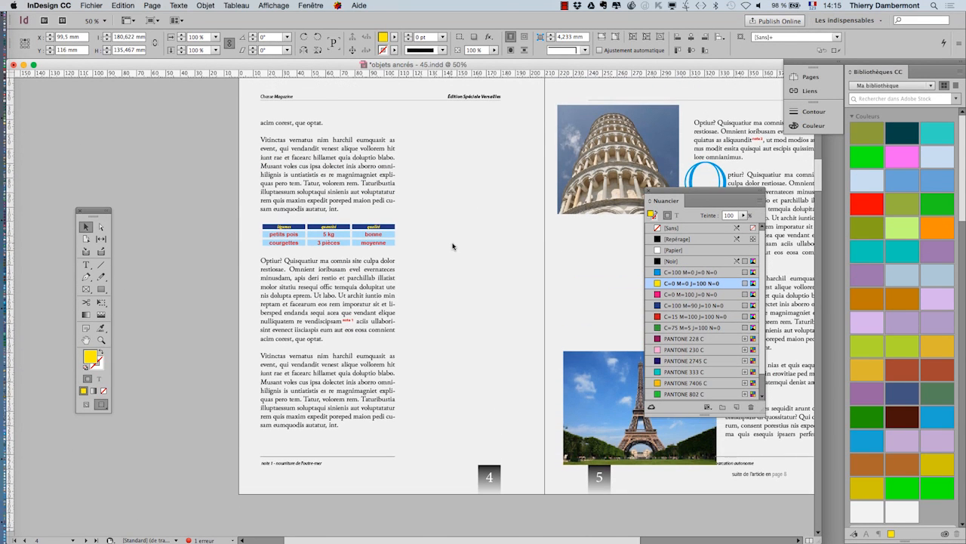
{"action": "scroll", "coordinate": [509, 264], "scroll_direction": "up", "scroll_amount": 15}
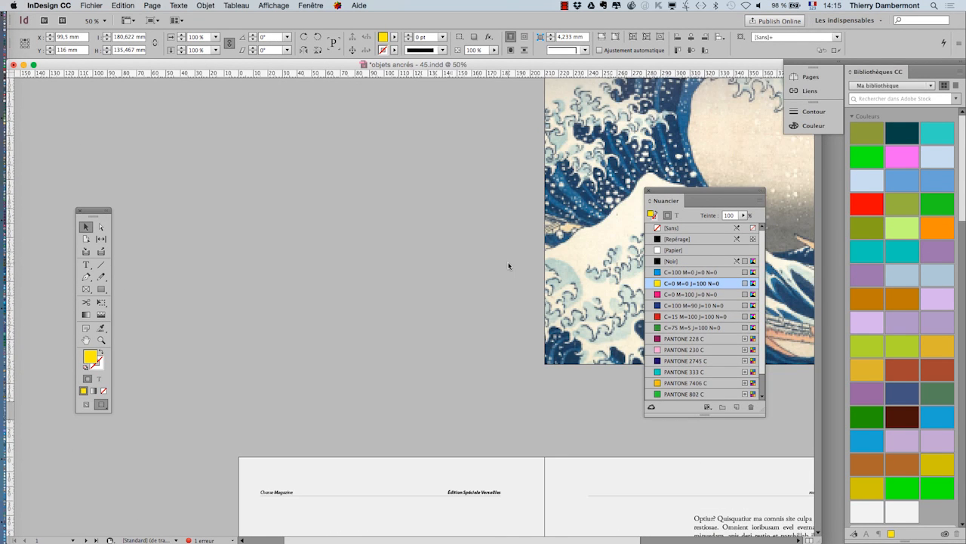
{"action": "scroll", "coordinate": [510, 264], "scroll_direction": "down", "scroll_amount": 12}
{"action": "scroll", "coordinate": [496, 274], "scroll_direction": "up", "scroll_amount": 10}
{"action": "scroll", "coordinate": [496, 274], "scroll_direction": "right", "scroll_amount": 8}
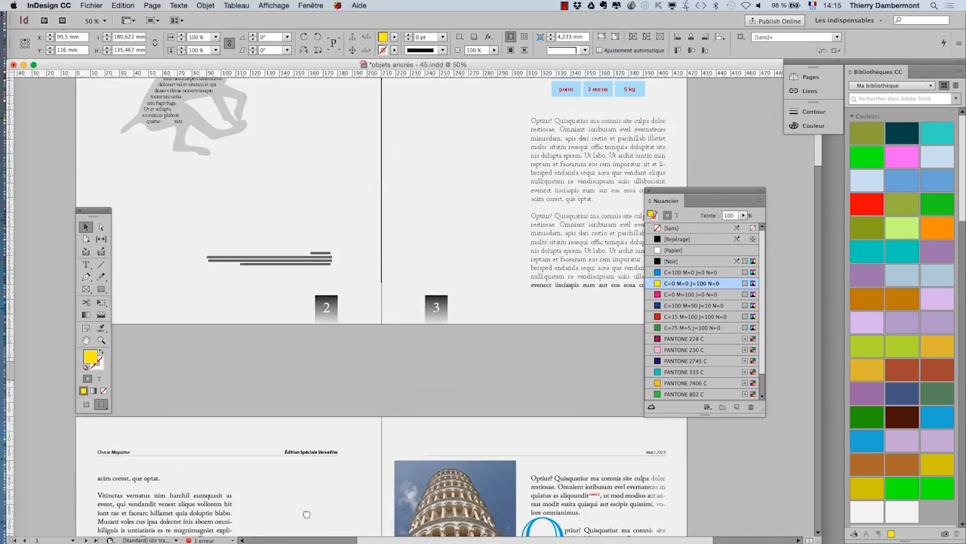
{"action": "scroll", "coordinate": [429, 248], "scroll_direction": "left", "scroll_amount": 3}
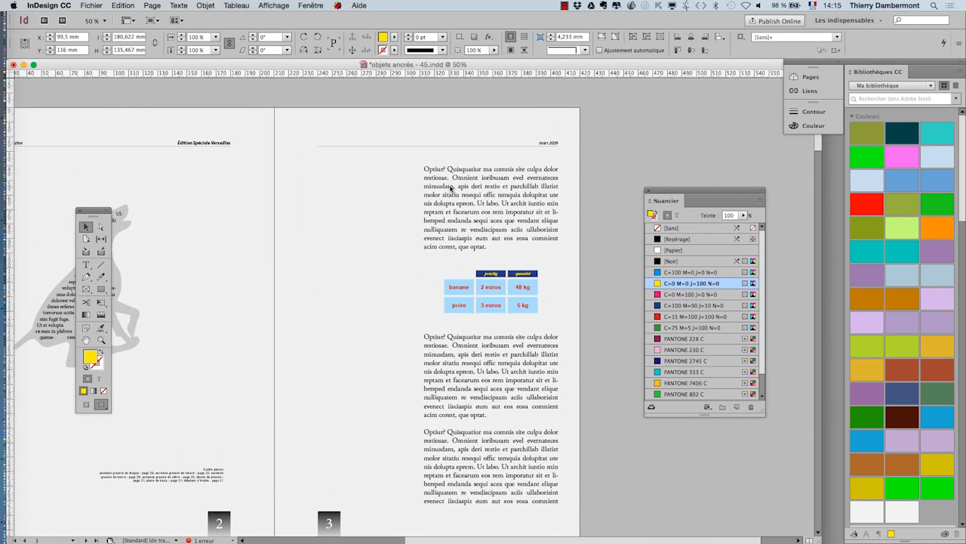
{"action": "scroll", "coordinate": [450, 188], "scroll_direction": "up", "scroll_amount": 2}
{"action": "scroll", "coordinate": [481, 276], "scroll_direction": "down", "scroll_amount": 6}
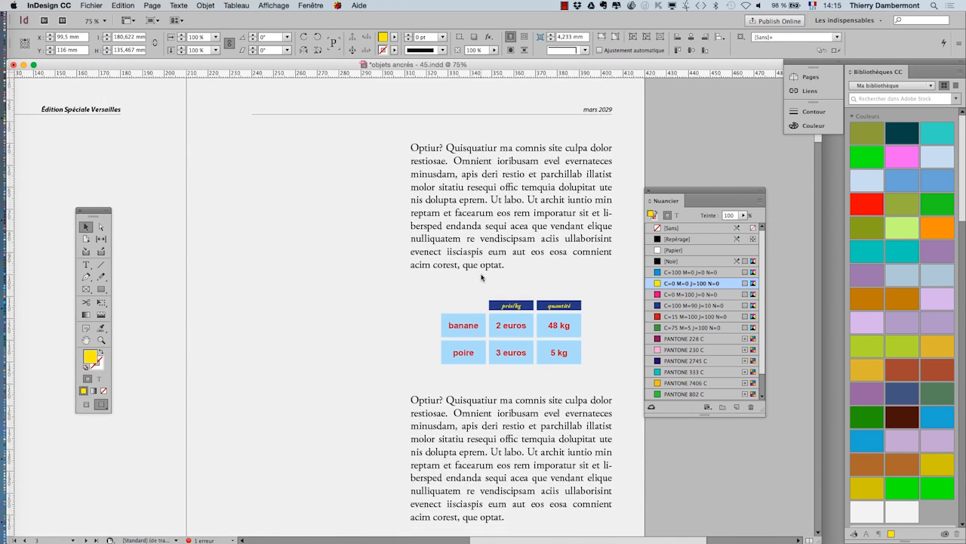
{"action": "scroll", "coordinate": [480, 276], "scroll_direction": "up", "scroll_amount": 6}
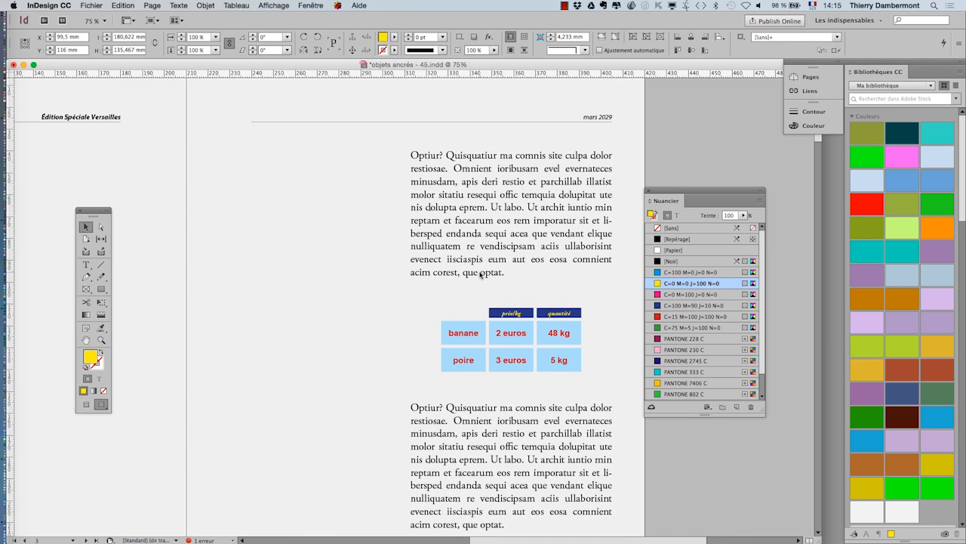
{"action": "key", "text": "ctrl+v"}
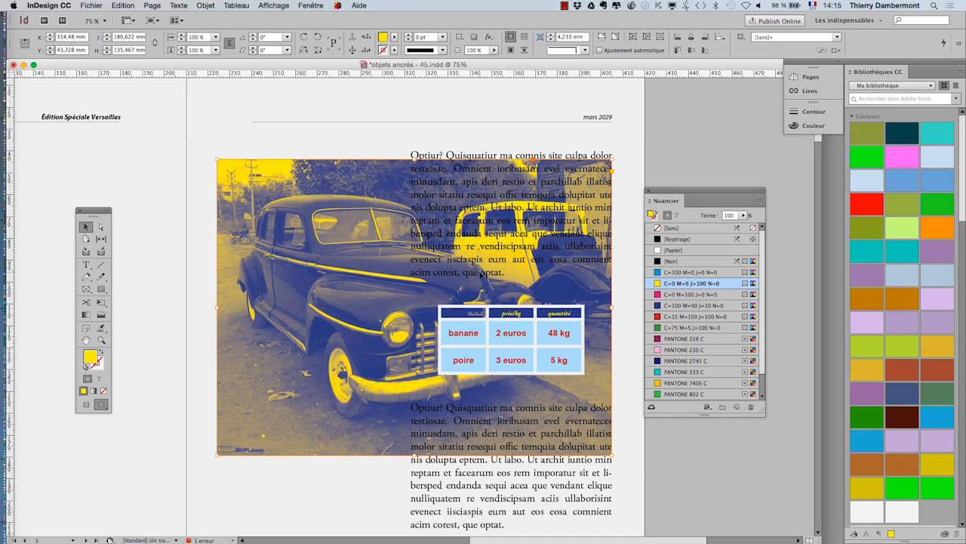
- Display the document's layers (Calques) and keep the list clear of the pasted car image
{"action": "left_click", "coordinate": [298, 4]}
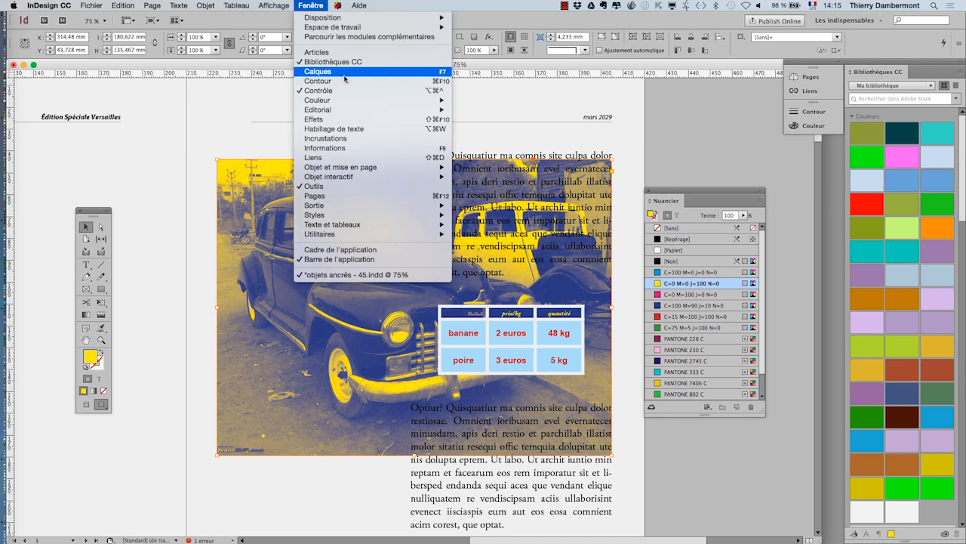
{"action": "left_click", "coordinate": [343, 73]}
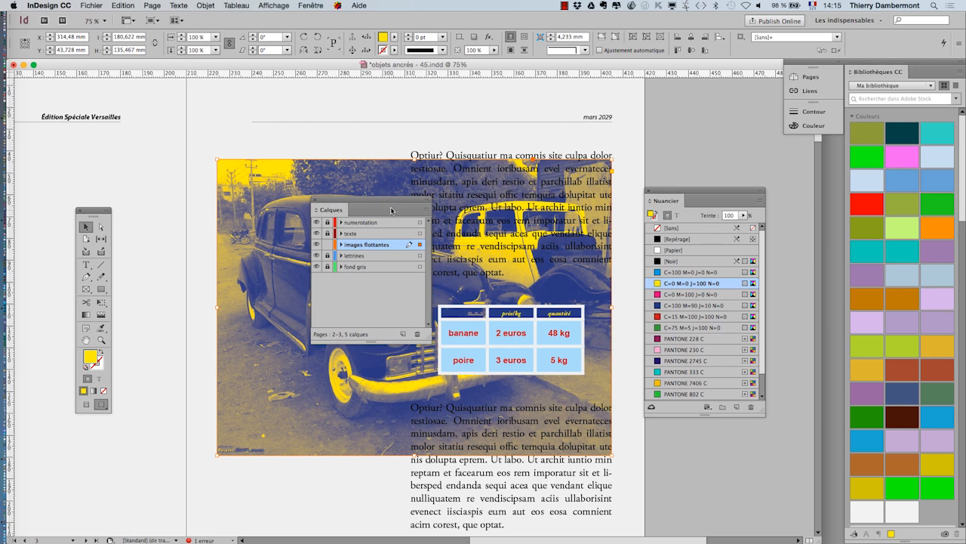
{"action": "left_click_drag", "start_coordinate": [391, 209], "coordinate": [702, 107]}
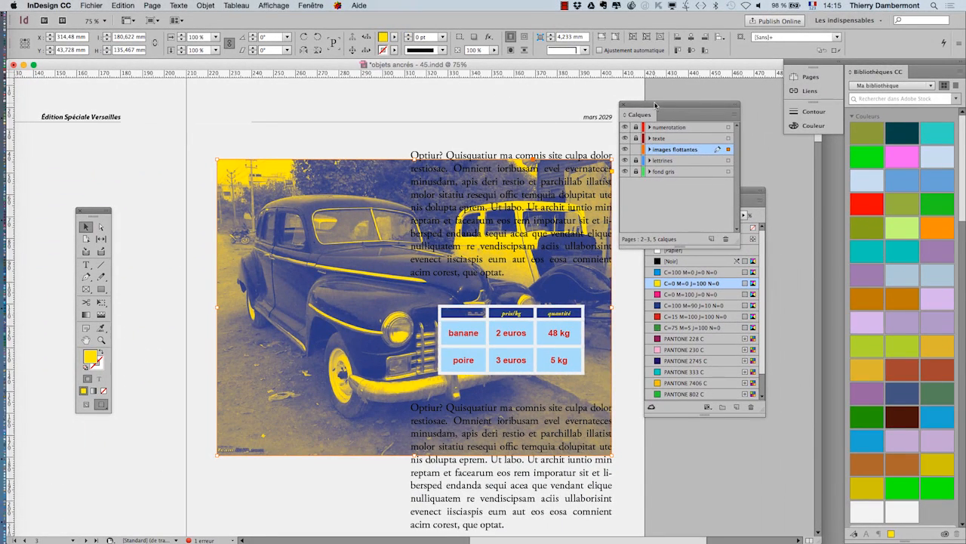
{"action": "left_click_drag", "start_coordinate": [655, 105], "coordinate": [721, 98]}
{"action": "left_click", "coordinate": [413, 305]}
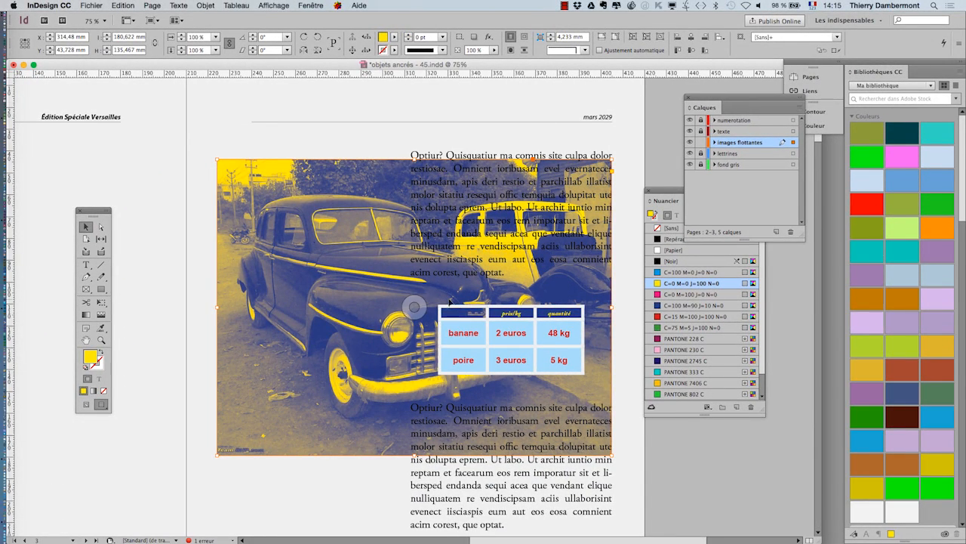
{"action": "key", "text": "F5"}
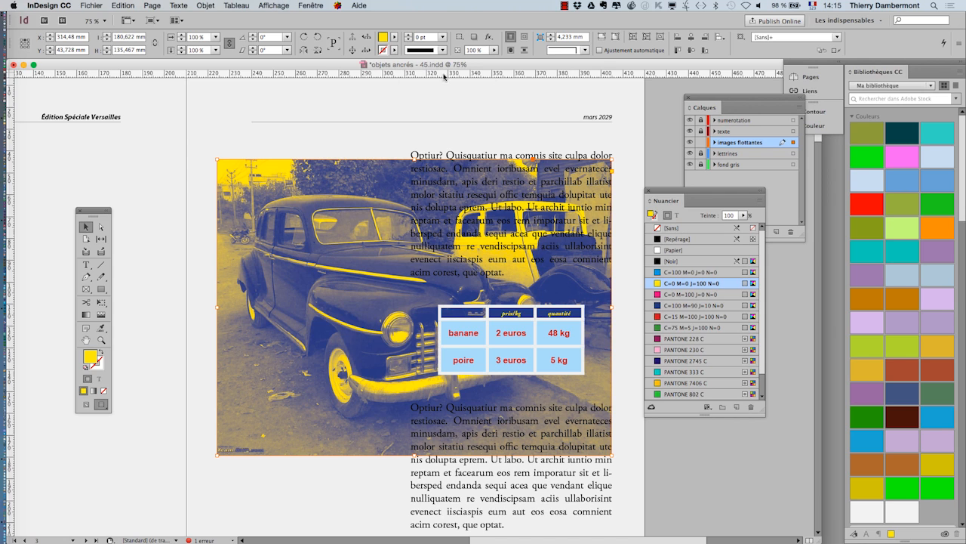
- Apply a bounding-box text wrap (Habillage de texte) to the car image so the text flows around its frame
{"action": "left_click", "coordinate": [302, 4]}
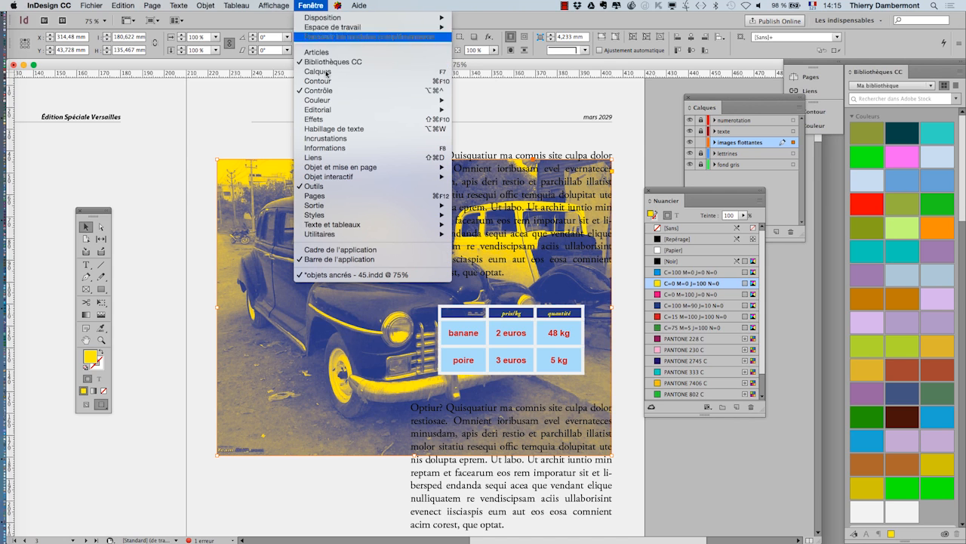
{"action": "left_click", "coordinate": [360, 132]}
{"action": "left_click_drag", "start_coordinate": [342, 174], "coordinate": [551, 113]}
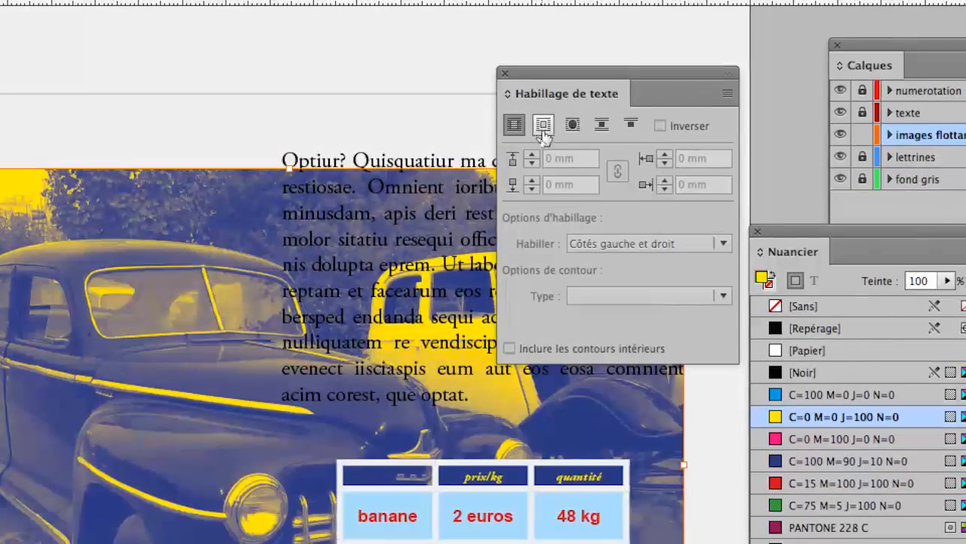
{"action": "left_click", "coordinate": [796, 89]}
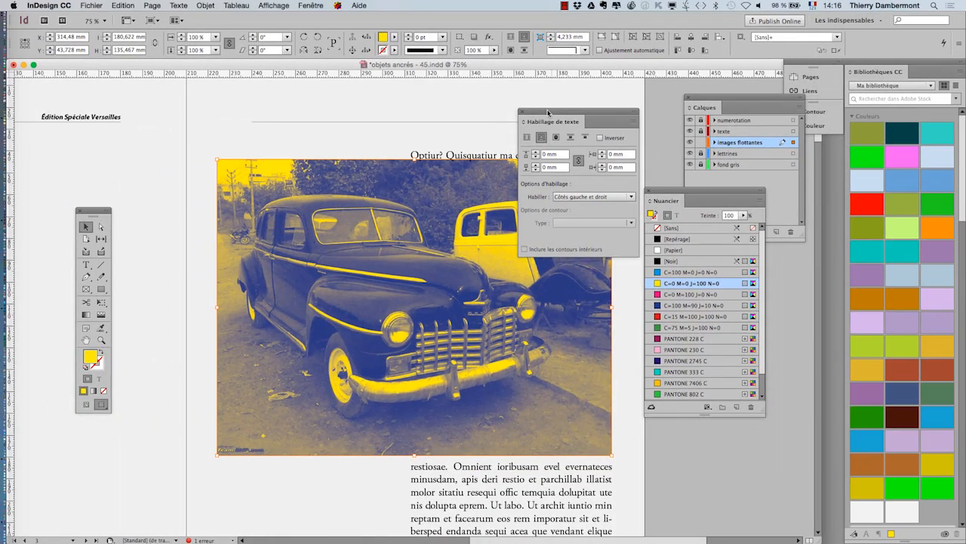
{"action": "left_click_drag", "start_coordinate": [549, 113], "coordinate": [722, 439]}
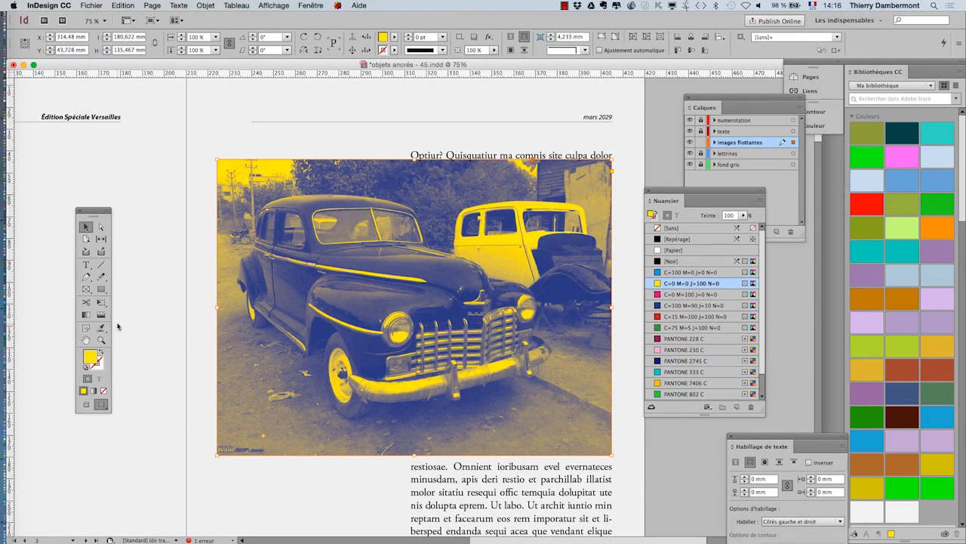
- Scale the car image down to about 48 × 36 mm and place it over the left edge of page 3's first paragraph
{"action": "left_click", "coordinate": [105, 307]}
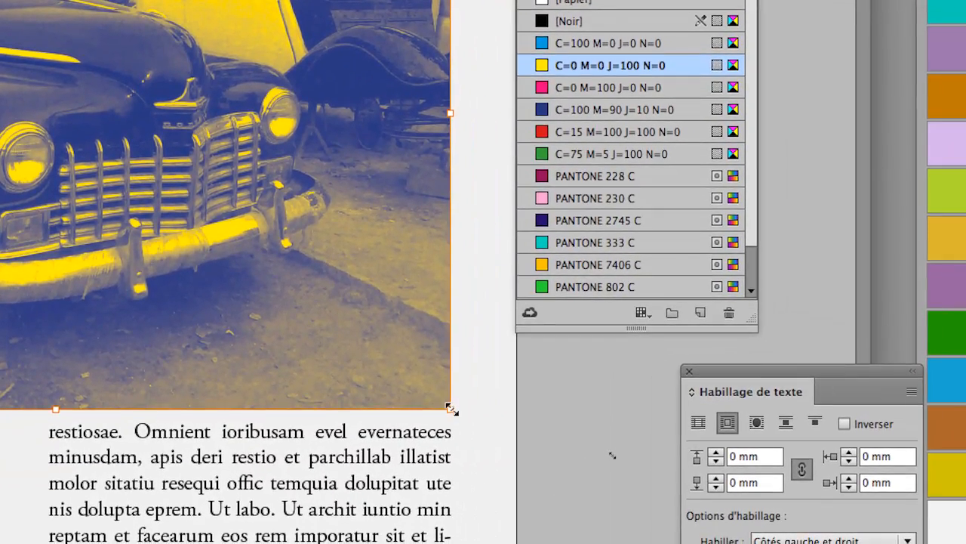
{"action": "left_click_drag", "start_coordinate": [452, 408], "coordinate": [55, 154]}
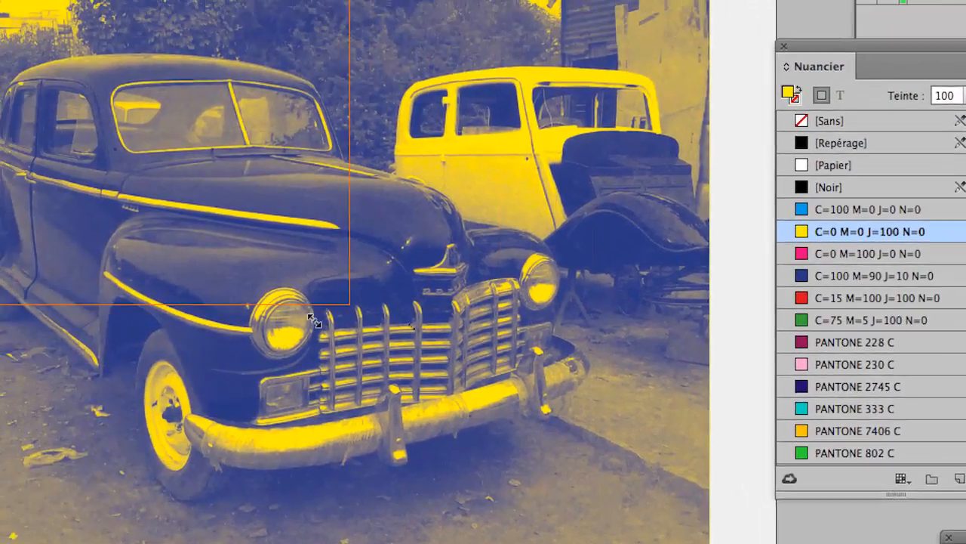
{"action": "left_click_drag", "start_coordinate": [315, 320], "coordinate": [247, 268]}
{"action": "left_click_drag", "start_coordinate": [34, 25], "coordinate": [36, 25]}
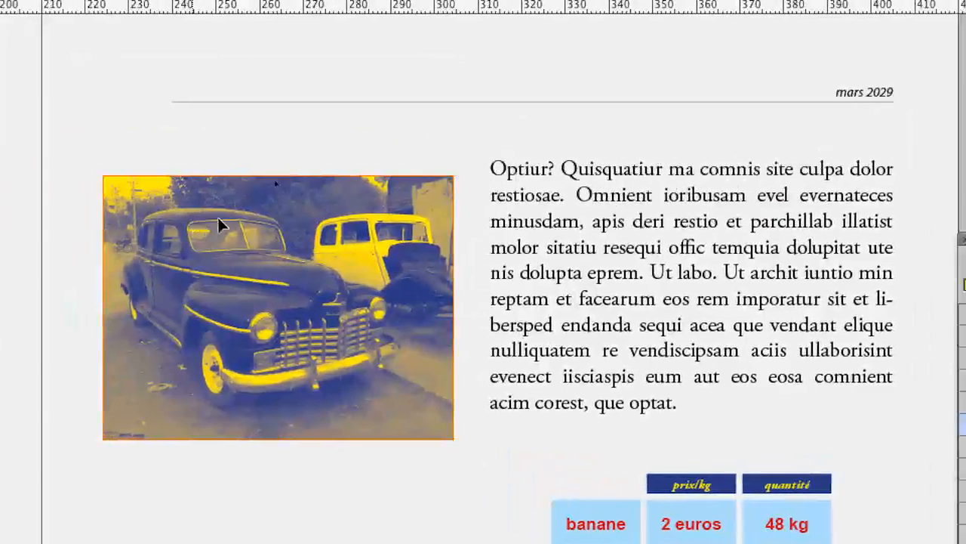
{"action": "left_click_drag", "start_coordinate": [218, 224], "coordinate": [253, 215]}
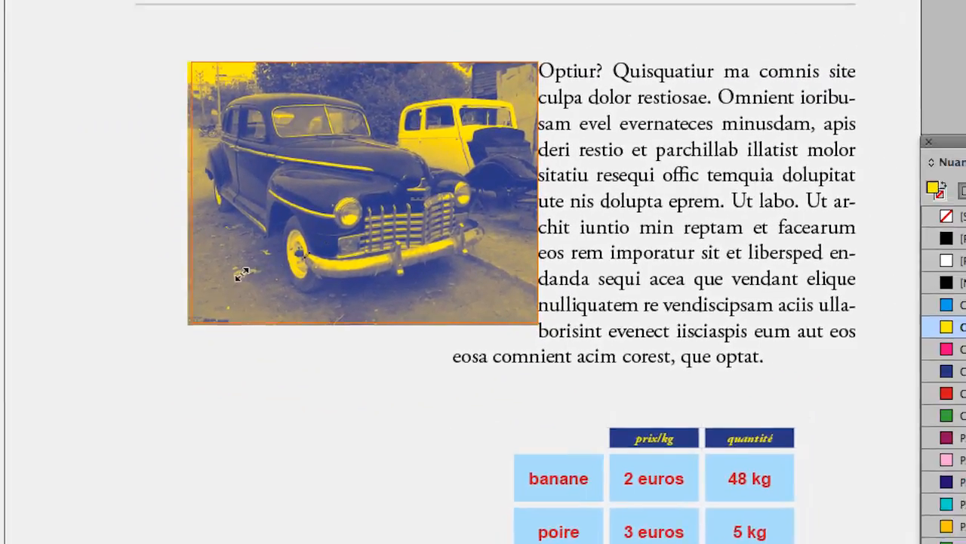
{"action": "left_click_drag", "start_coordinate": [242, 274], "coordinate": [361, 232]}
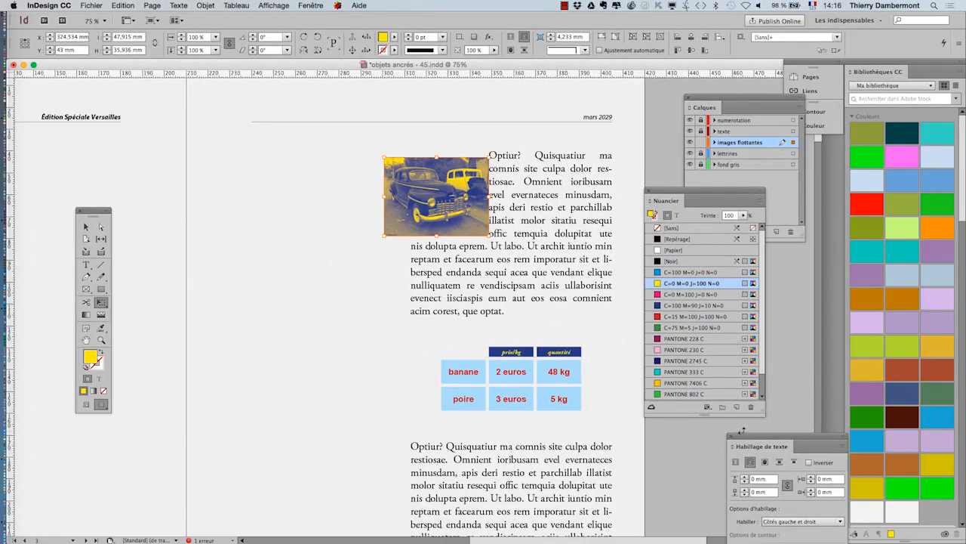
- Set the car image's text wrap offset to 5 mm on all four sides
{"action": "left_click_drag", "start_coordinate": [753, 439], "coordinate": [527, 135]}
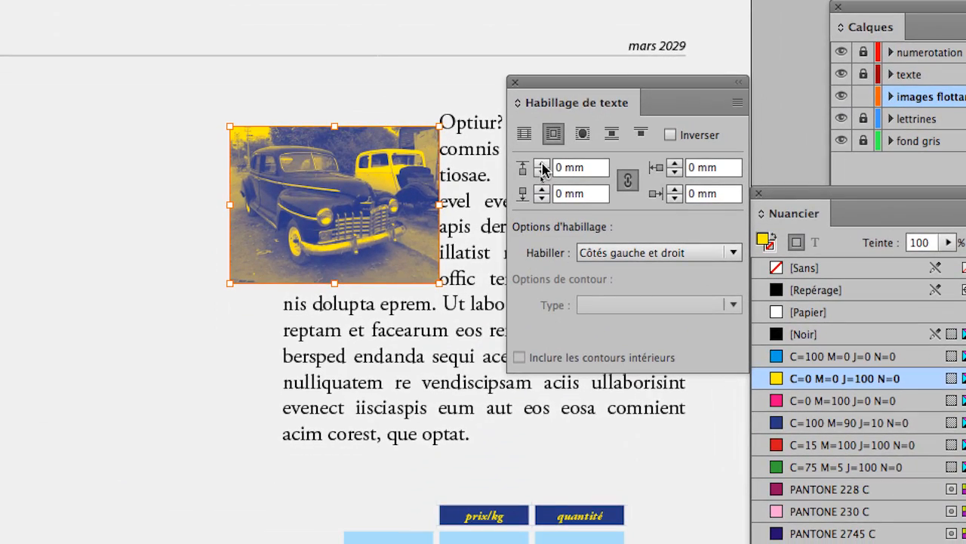
{"action": "left_click", "coordinate": [542, 168]}
{"action": "left_click", "coordinate": [542, 167]}
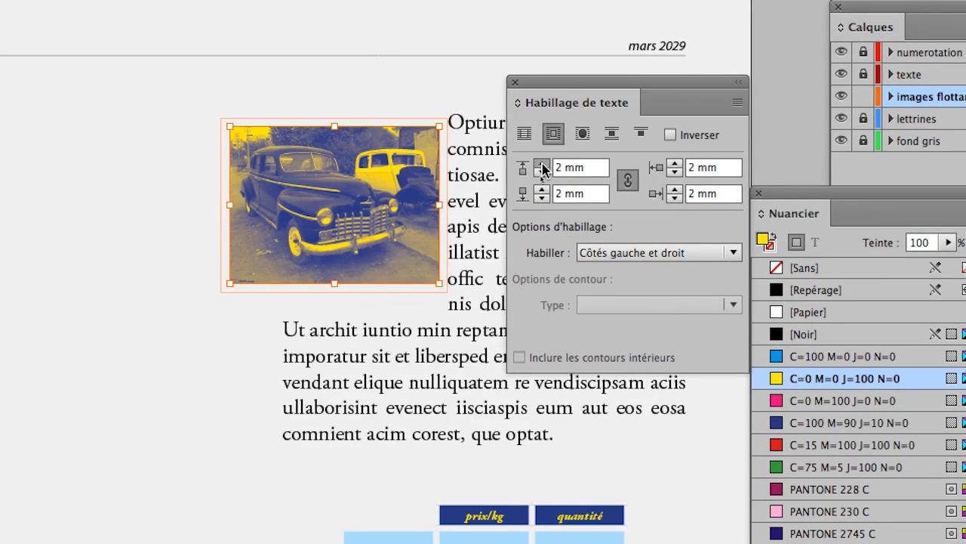
{"action": "left_click", "coordinate": [542, 167]}
{"action": "left_click", "coordinate": [542, 168]}
{"action": "left_click", "coordinate": [542, 167]}
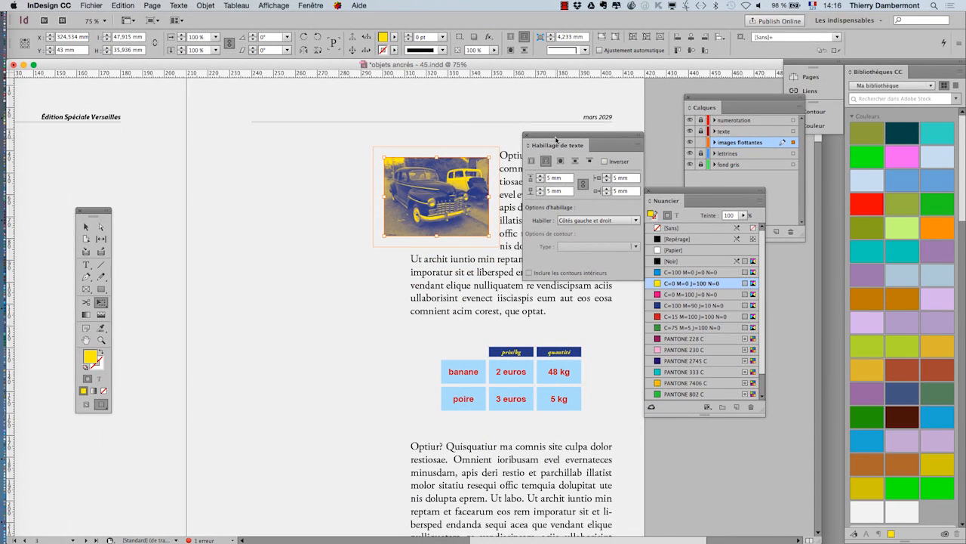
{"action": "left_click_drag", "start_coordinate": [557, 139], "coordinate": [653, 119]}
- Shift the car image slightly left to X 318.284 mm and check the text wrap with the image deselected, then reselect it
{"action": "left_click_drag", "start_coordinate": [463, 172], "coordinate": [449, 173]}
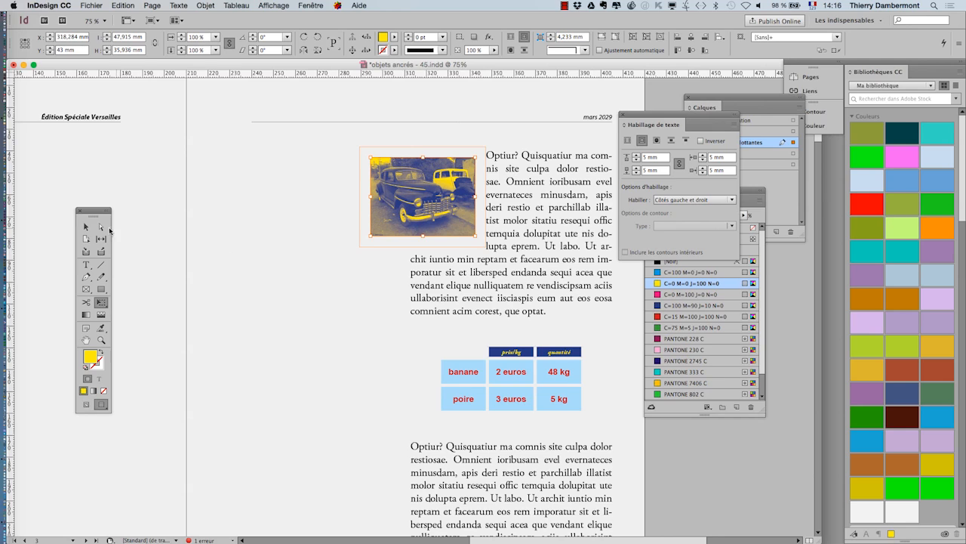
{"action": "left_click", "coordinate": [85, 227]}
{"action": "left_click", "coordinate": [675, 457]}
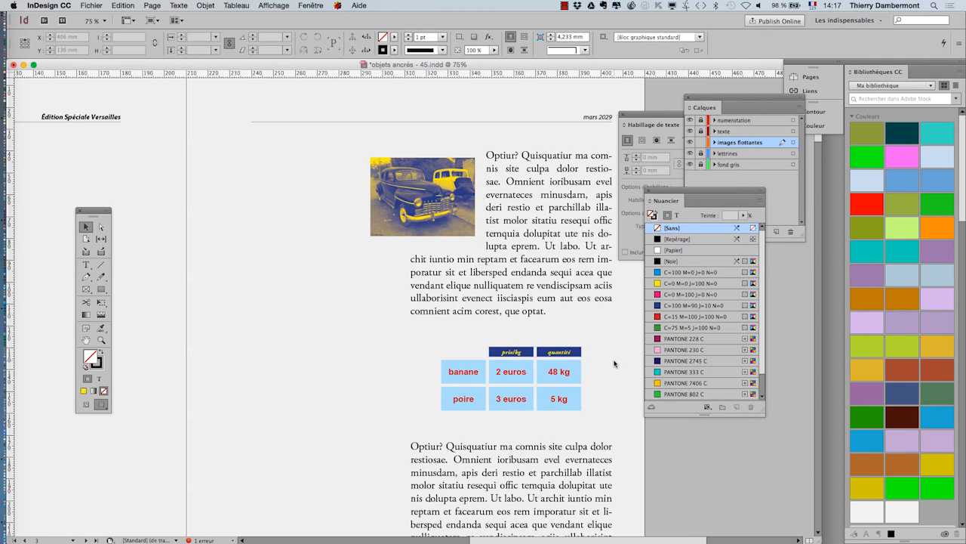
{"action": "left_click", "coordinate": [419, 197]}
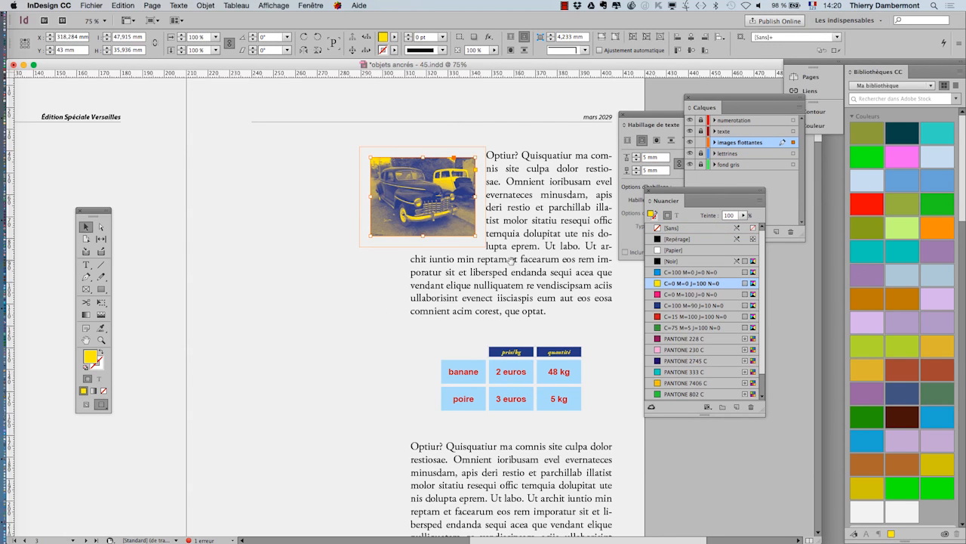
- Switch to the normal view mode and draw a small text frame on the empty pasteboard beside page 3
{"action": "left_click_drag", "start_coordinate": [511, 260], "coordinate": [213, 313]}
{"action": "left_click", "coordinate": [87, 267]}
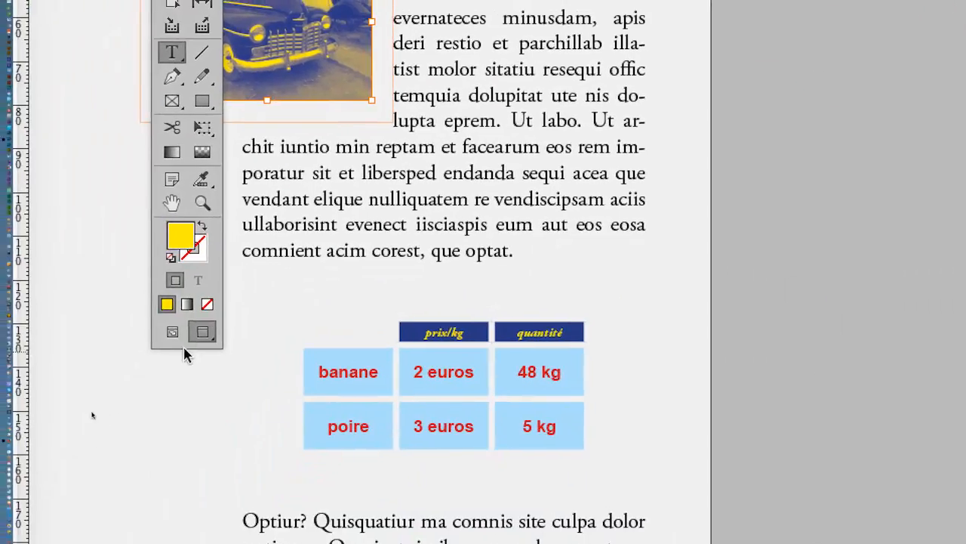
{"action": "left_click", "coordinate": [122, 405]}
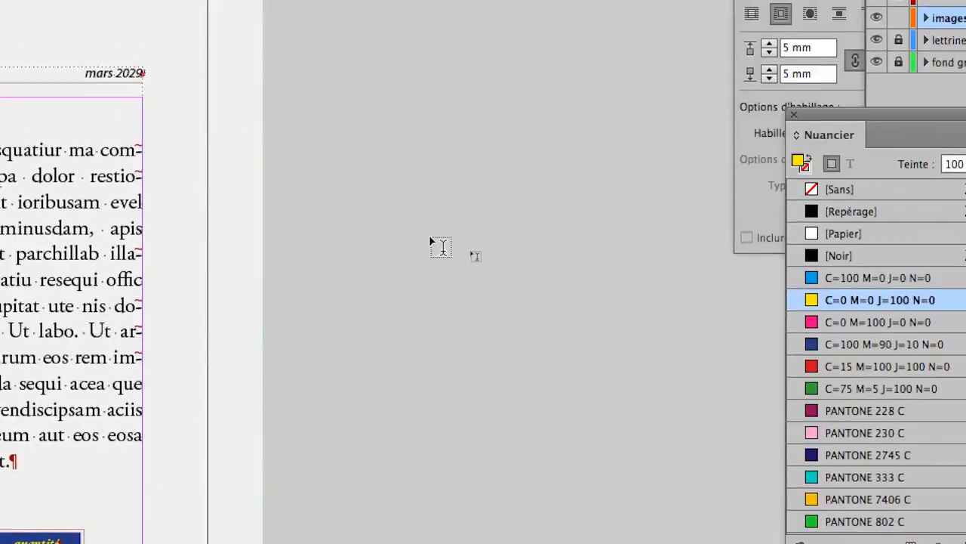
{"action": "left_click_drag", "start_coordinate": [393, 221], "coordinate": [479, 235]}
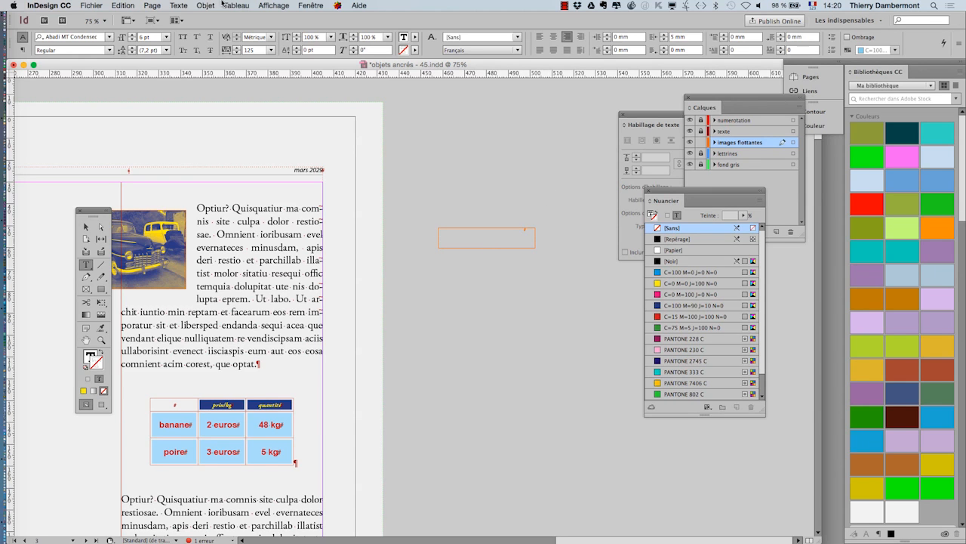
- Give the new frame's text the [Paragraphe standard] paragraph style and the [Sans] character style, and enter "vintage"
{"action": "left_click", "coordinate": [181, 6]}
{"action": "left_click", "coordinate": [231, 120]}
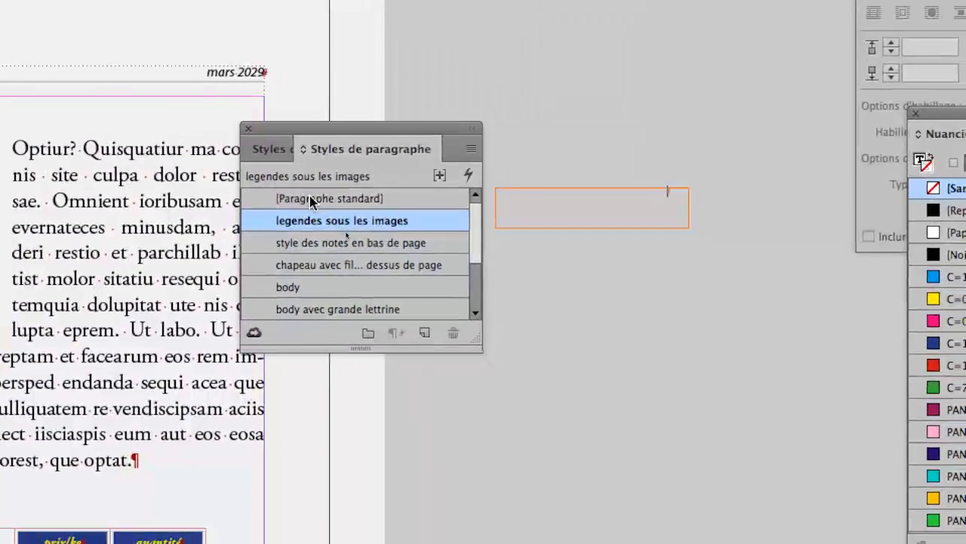
{"action": "left_click", "coordinate": [483, 351]}
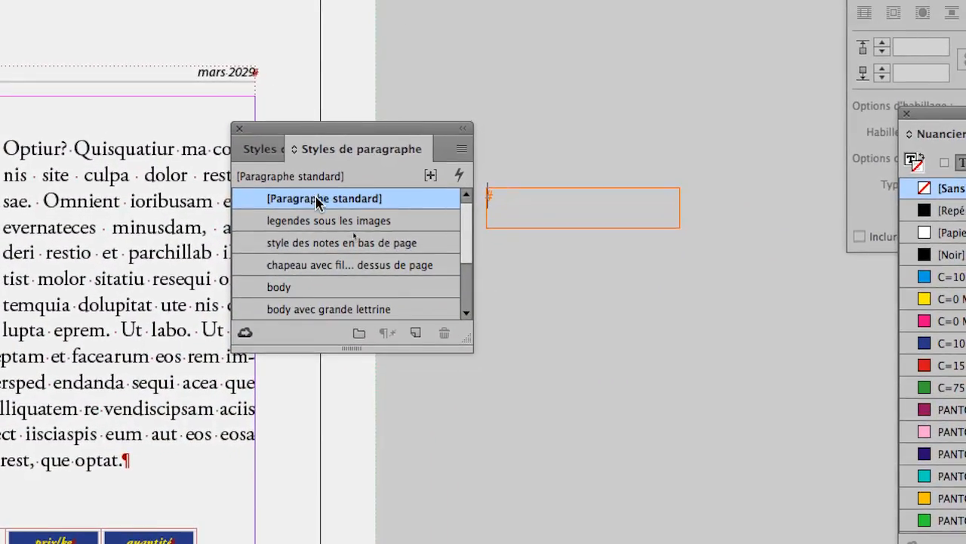
{"action": "left_click_drag", "start_coordinate": [314, 148], "coordinate": [181, 83]}
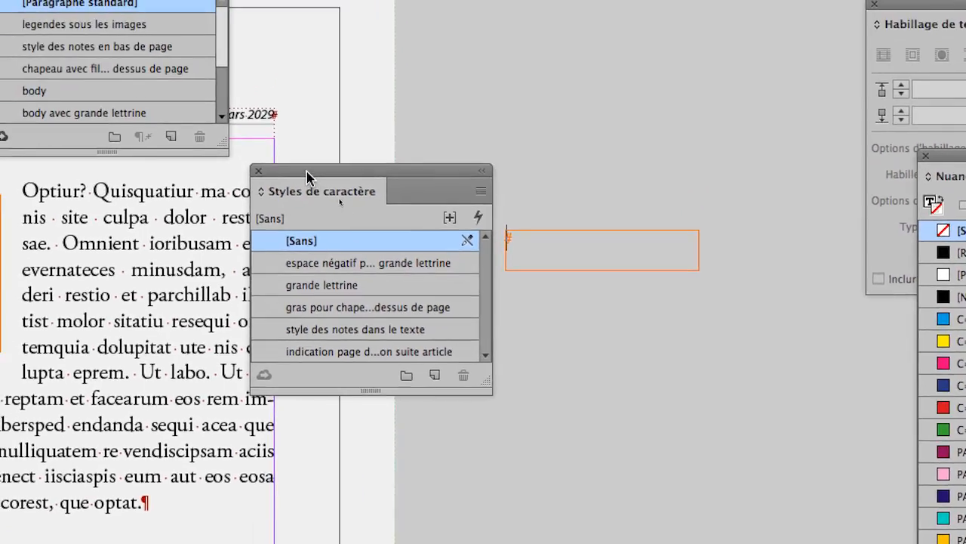
{"action": "left_click_drag", "start_coordinate": [287, 126], "coordinate": [275, 0]}
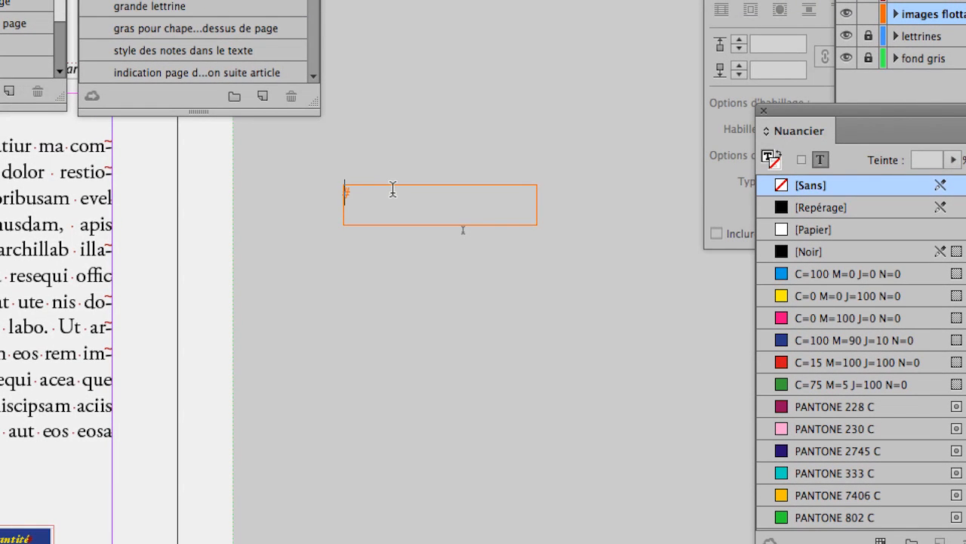
{"action": "type", "text": "vintage"}
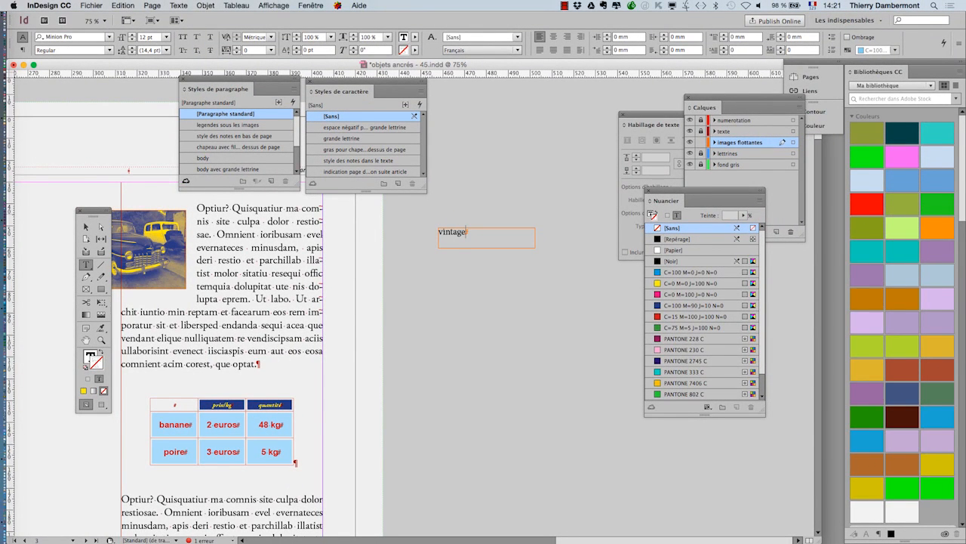
- Clear the palettes off page 3, closing Styles de paragraphe and Styles de caractère, and select the "vintage" text frame
{"action": "left_click_drag", "start_coordinate": [93, 211], "coordinate": [50, 124]}
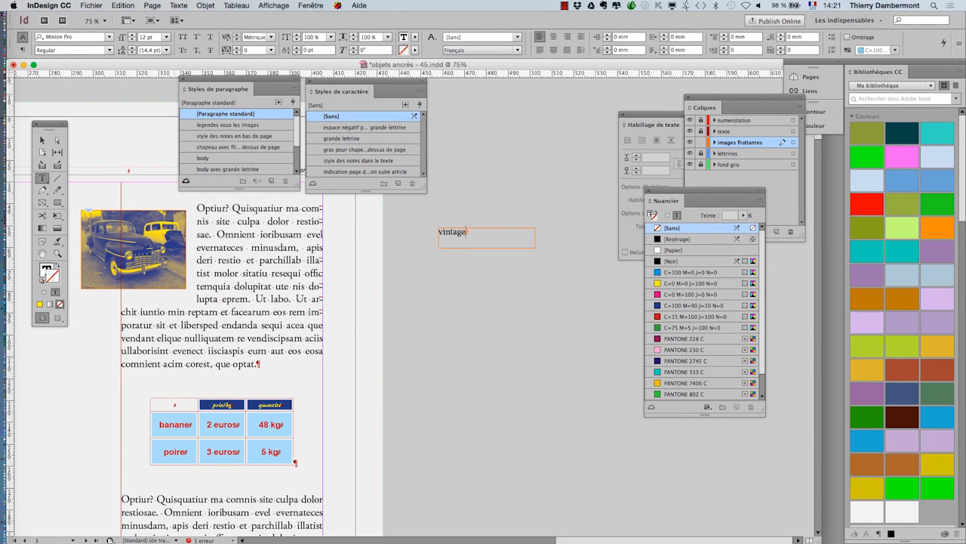
{"action": "left_click", "coordinate": [183, 79]}
{"action": "left_click", "coordinate": [309, 81]}
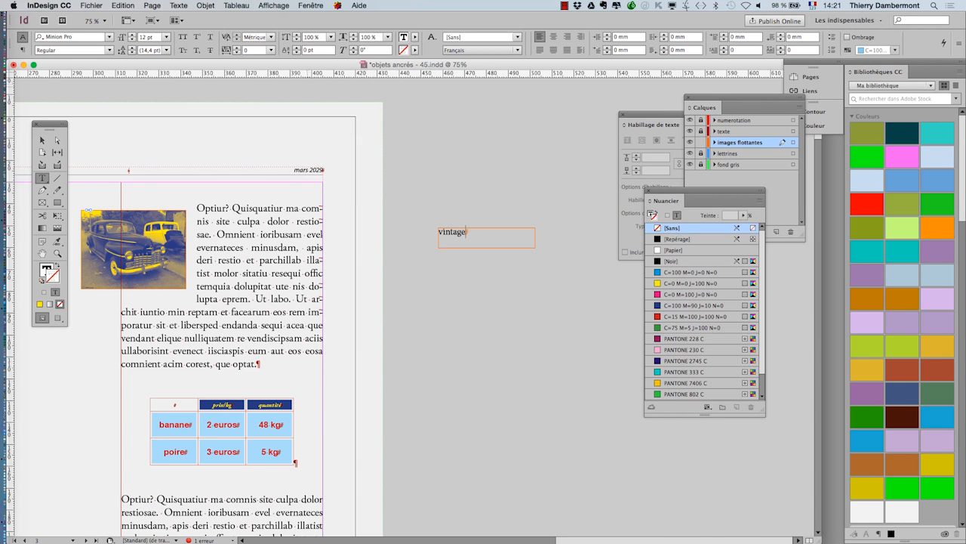
{"action": "key", "text": "Escape"}
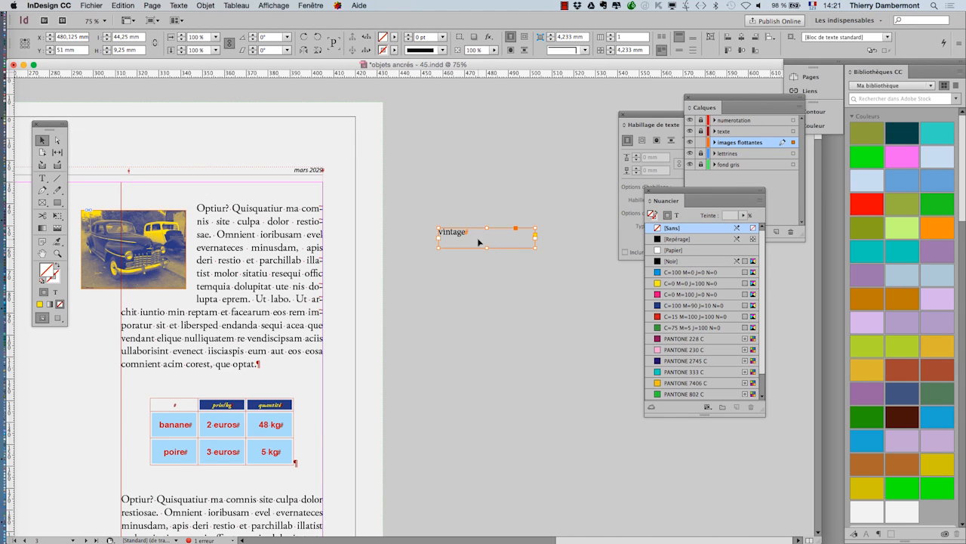
- Move the "vintage" text frame from the pasteboard onto the upper part of the car image
{"action": "left_click_drag", "start_coordinate": [456, 235], "coordinate": [255, 146]}
{"action": "key", "text": "super+plus"}
{"action": "key", "text": "super+plus"}
{"action": "scroll", "coordinate": [186, 254], "scroll_direction": "up", "scroll_amount": 3}
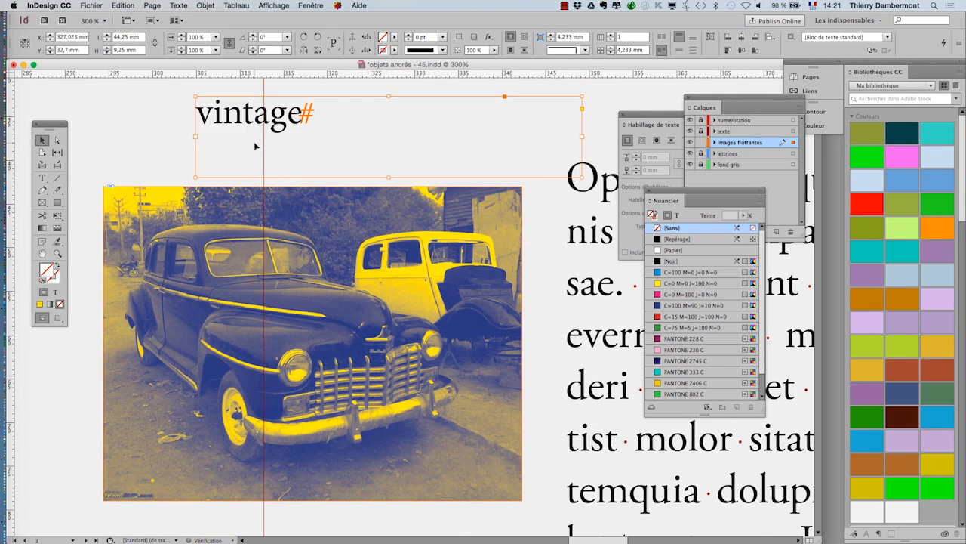
{"action": "left_click_drag", "start_coordinate": [323, 127], "coordinate": [249, 243]}
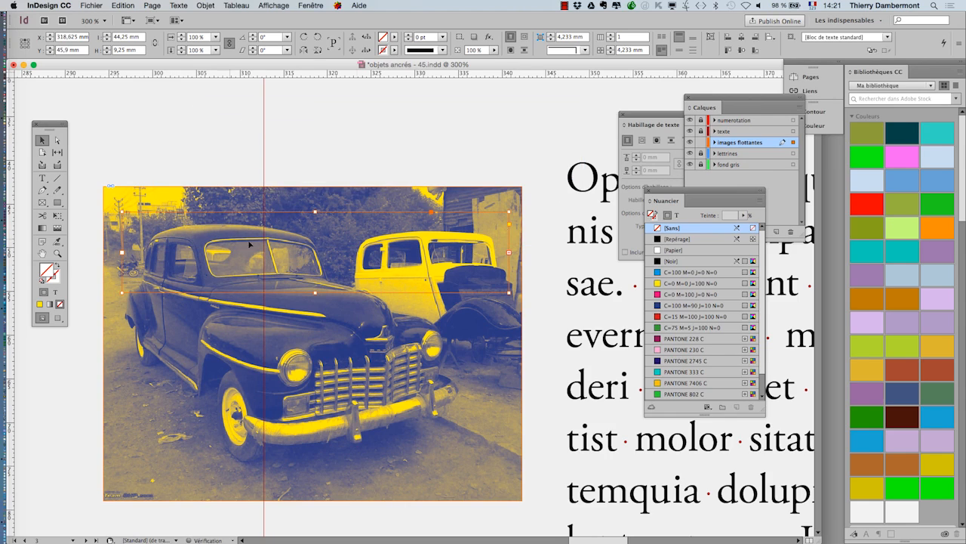
- Place the Calques panel beside the car image and expand the contents of the images flottantes layer
{"action": "left_click_drag", "start_coordinate": [742, 99], "coordinate": [616, 98]}
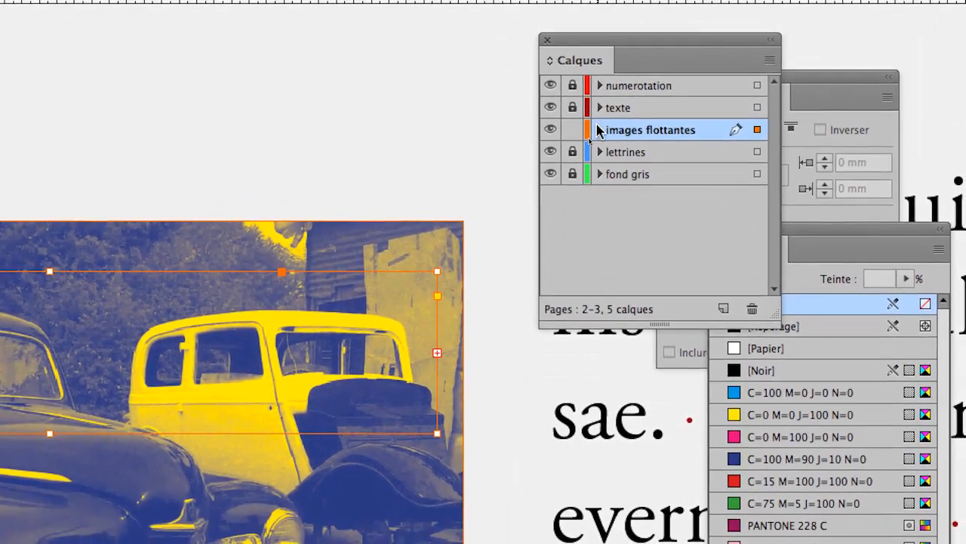
{"action": "left_click", "coordinate": [589, 140]}
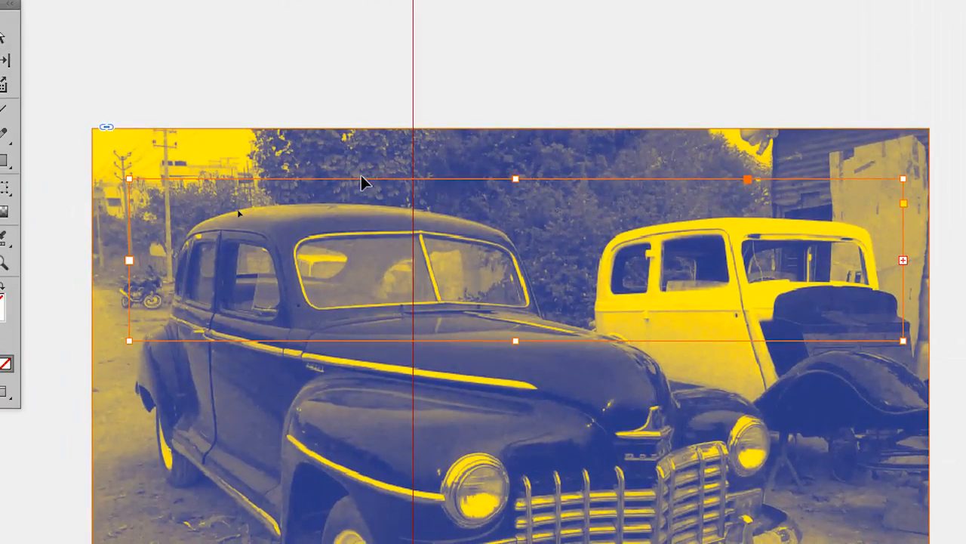
- Move the "vintage" frame repeatedly off and back over the car image to compare how its text displays
{"action": "left_click_drag", "start_coordinate": [363, 181], "coordinate": [365, 70]}
{"action": "left_click_drag", "start_coordinate": [363, 145], "coordinate": [366, 14]}
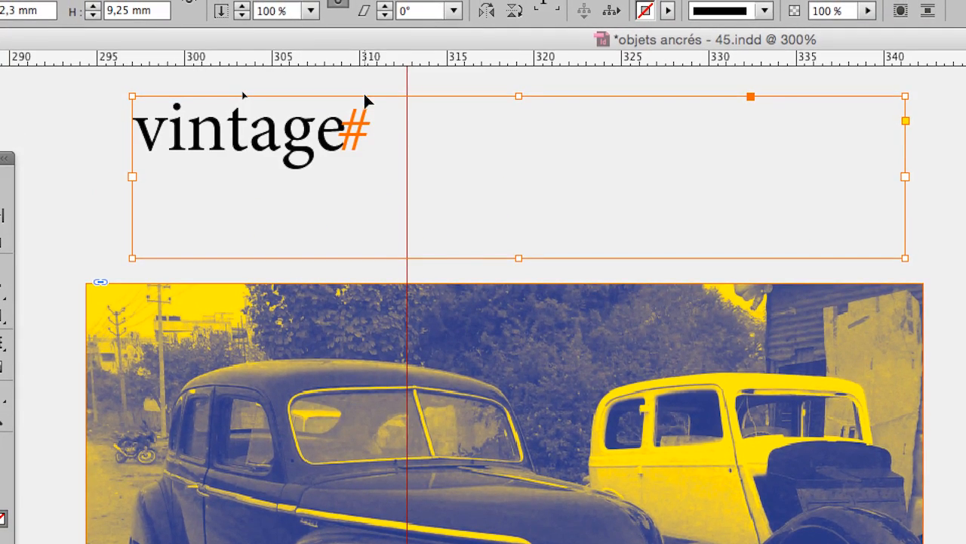
{"action": "left_click_drag", "start_coordinate": [364, 96], "coordinate": [349, 314]}
{"action": "mouse_move", "coordinate": [359, 177]}
{"action": "left_mouse_down"}
{"action": "mouse_move", "coordinate": [360, 93]}
{"action": "mouse_move", "coordinate": [362, 181]}
{"action": "left_mouse_up"}
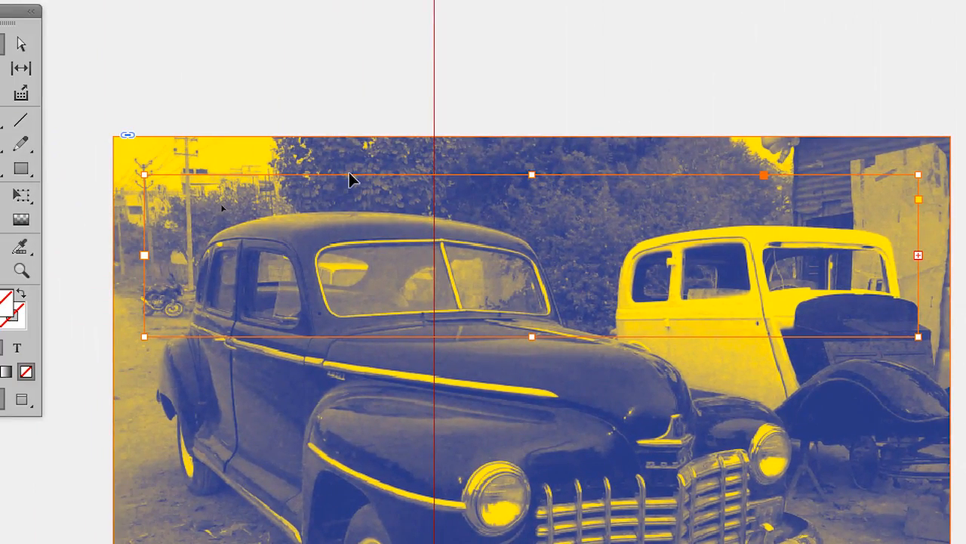
{"action": "mouse_move", "coordinate": [349, 179]}
{"action": "left_mouse_down"}
{"action": "mouse_move", "coordinate": [357, 100]}
{"action": "mouse_move", "coordinate": [346, 177]}
{"action": "left_mouse_up"}
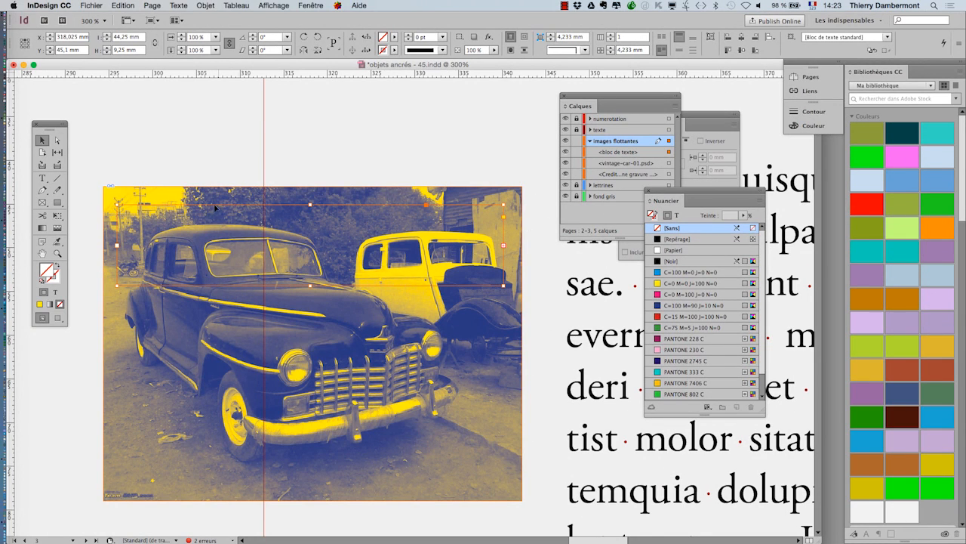
{"action": "left_click_drag", "start_coordinate": [200, 207], "coordinate": [211, 96]}
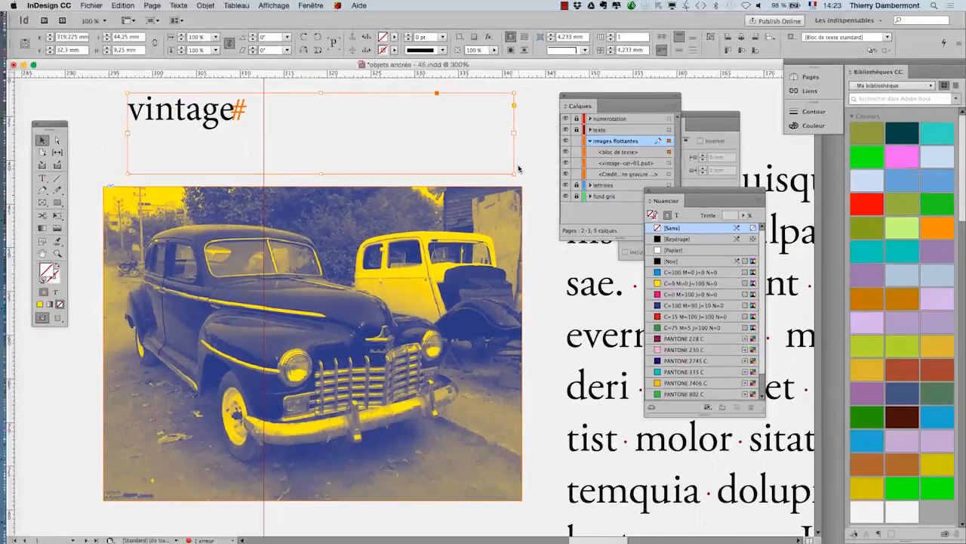
{"action": "left_click_drag", "start_coordinate": [343, 96], "coordinate": [330, 202]}
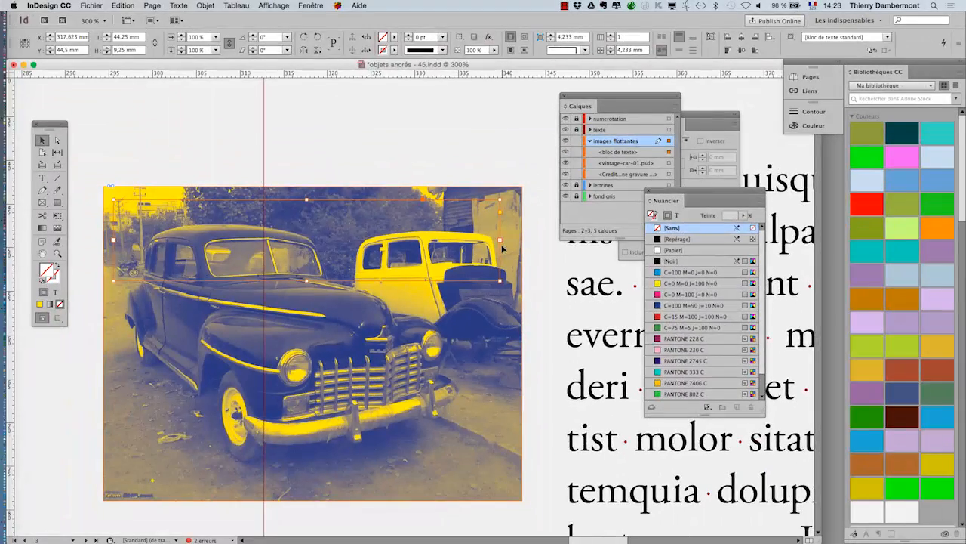
{"action": "left_click_drag", "start_coordinate": [240, 195], "coordinate": [241, 225]}
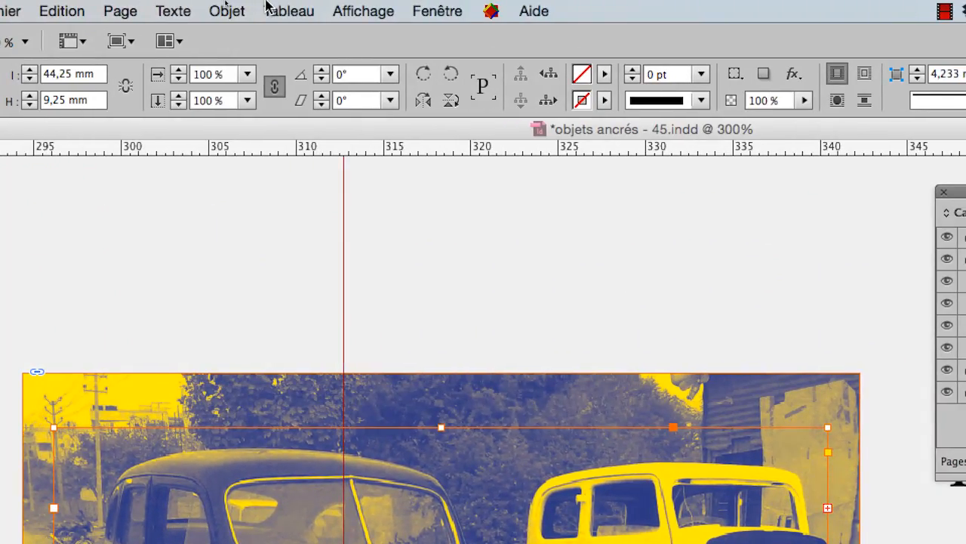
- Enable Ignorer l'habillage in the text frame options of the "vintage" frame
{"action": "left_click", "coordinate": [227, 11]}
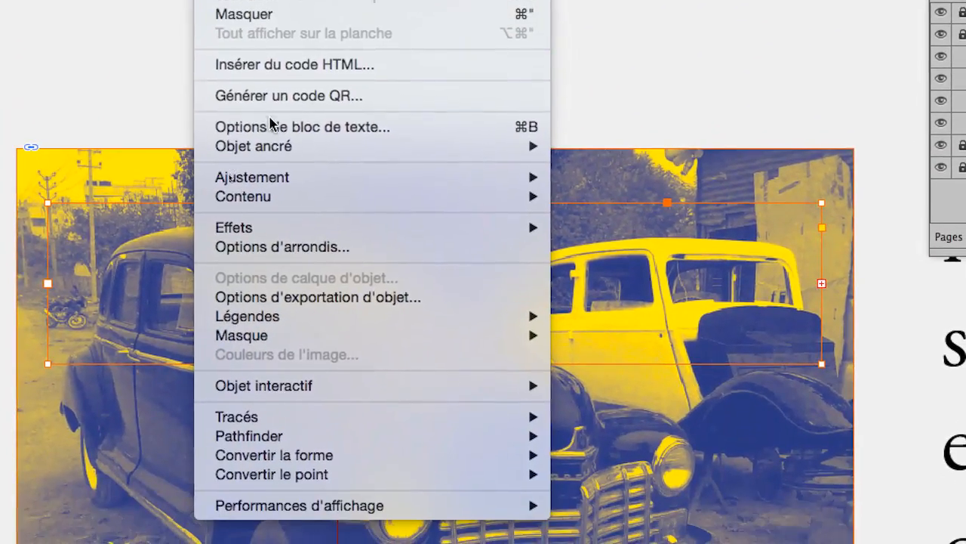
{"action": "left_click", "coordinate": [270, 123]}
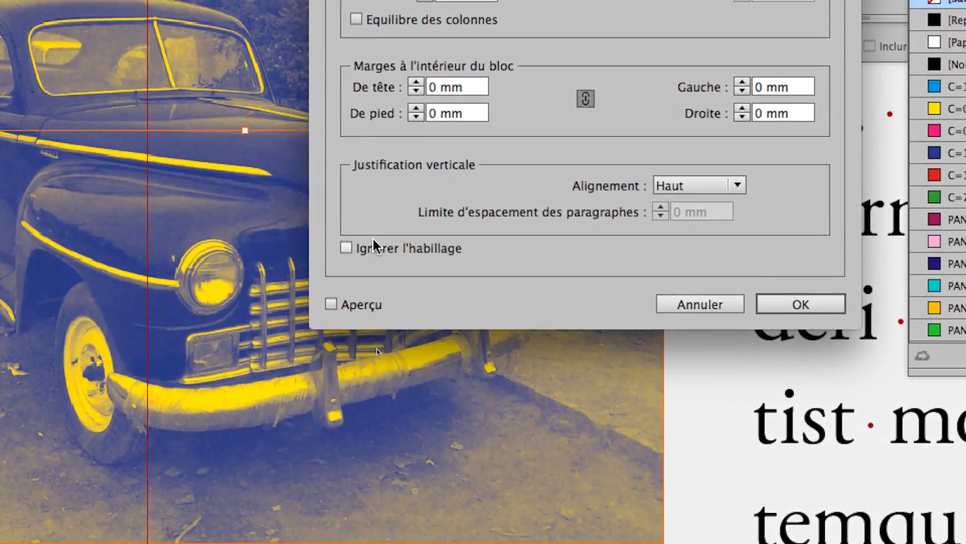
{"action": "left_click", "coordinate": [373, 241]}
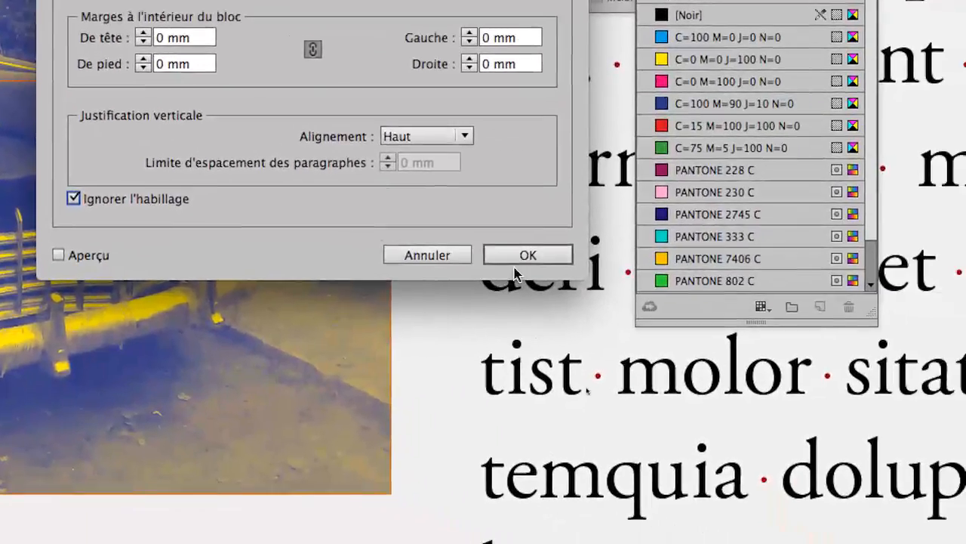
{"action": "left_click", "coordinate": [731, 335]}
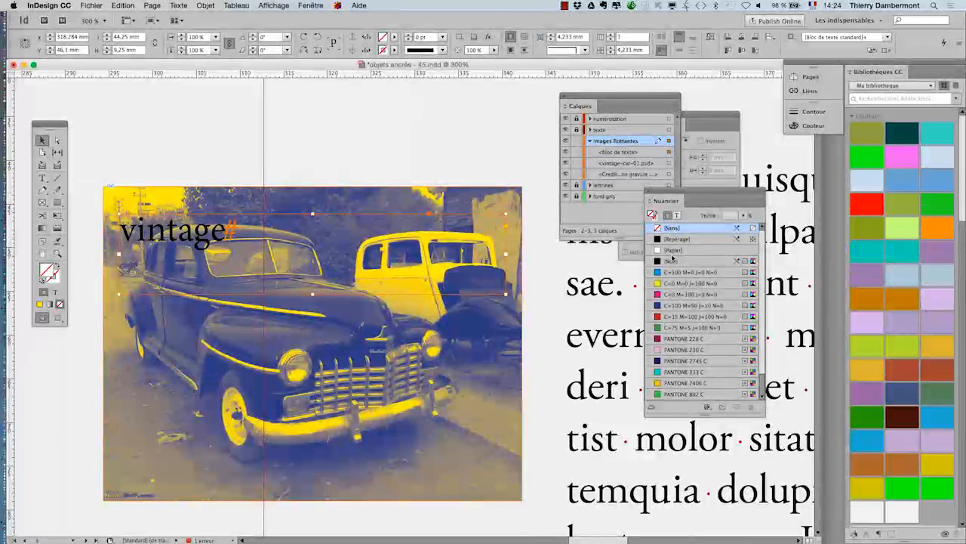
- Color the "vintage" text with a [Papier] fill and no stroke
{"action": "left_click", "coordinate": [55, 291]}
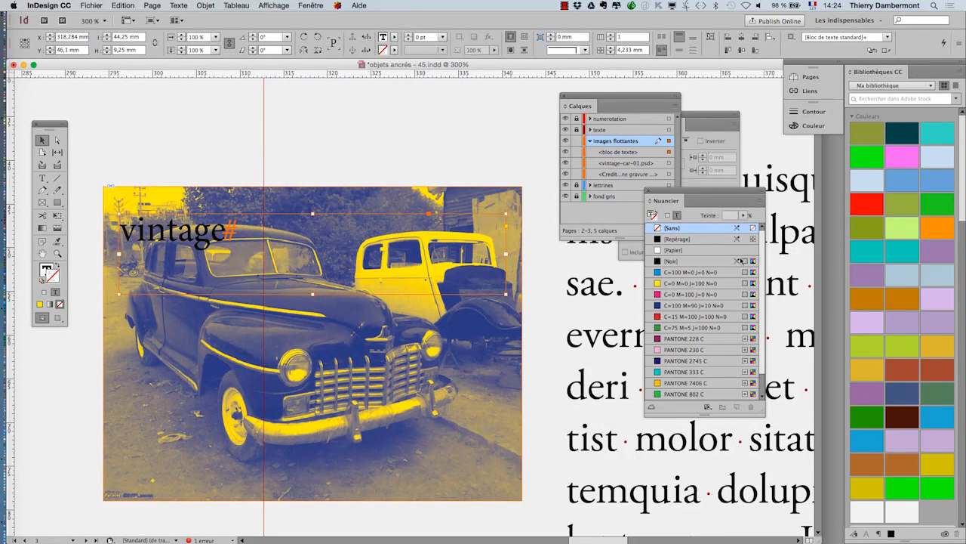
{"action": "left_click", "coordinate": [683, 250]}
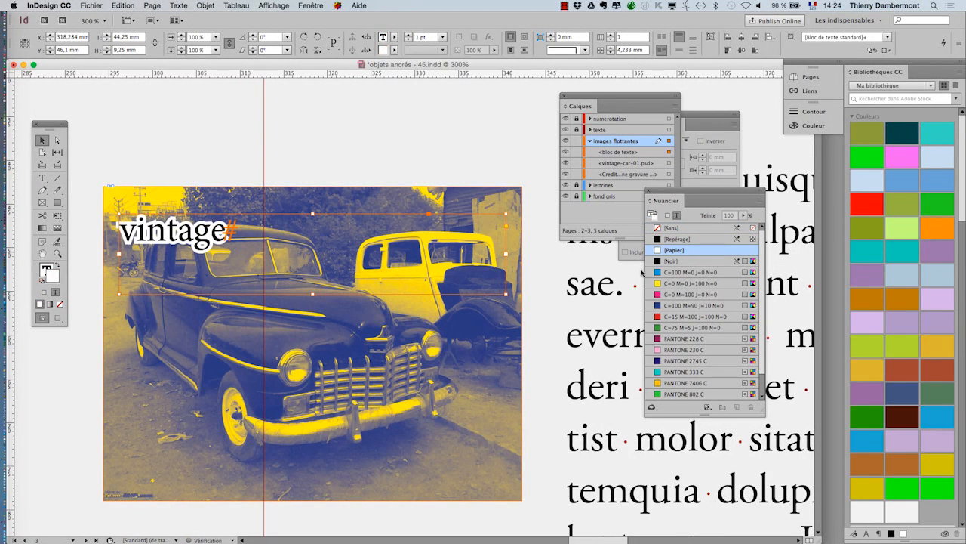
{"action": "left_click", "coordinate": [58, 264]}
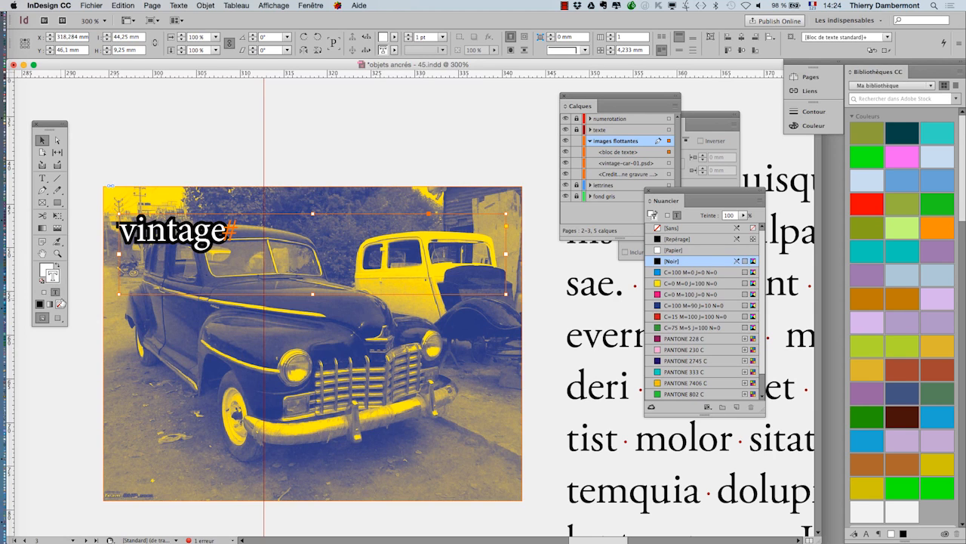
{"action": "left_click", "coordinate": [60, 303]}
{"action": "left_click", "coordinate": [44, 274]}
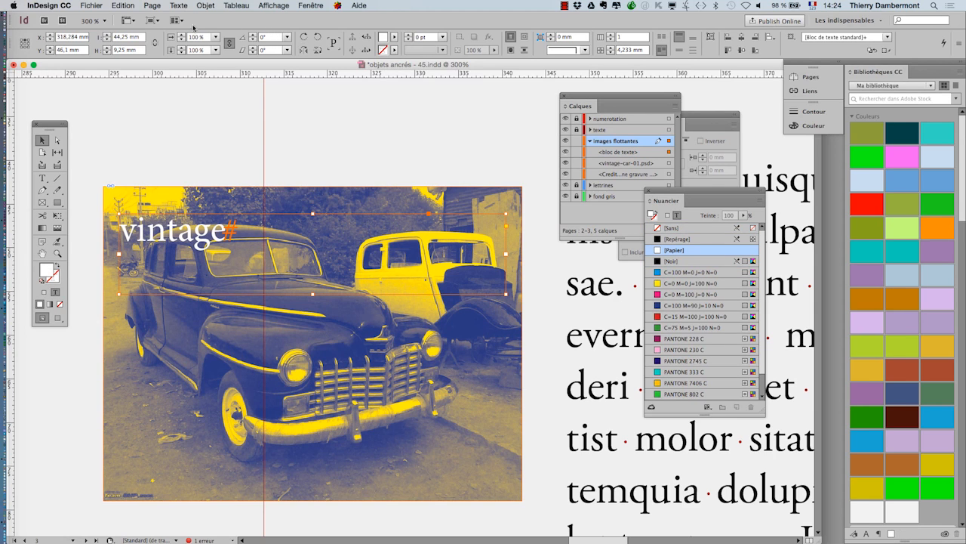
- Center the "vintage" paragraph horizontally in its frame and close the paragraph settings
{"action": "left_click", "coordinate": [178, 5]}
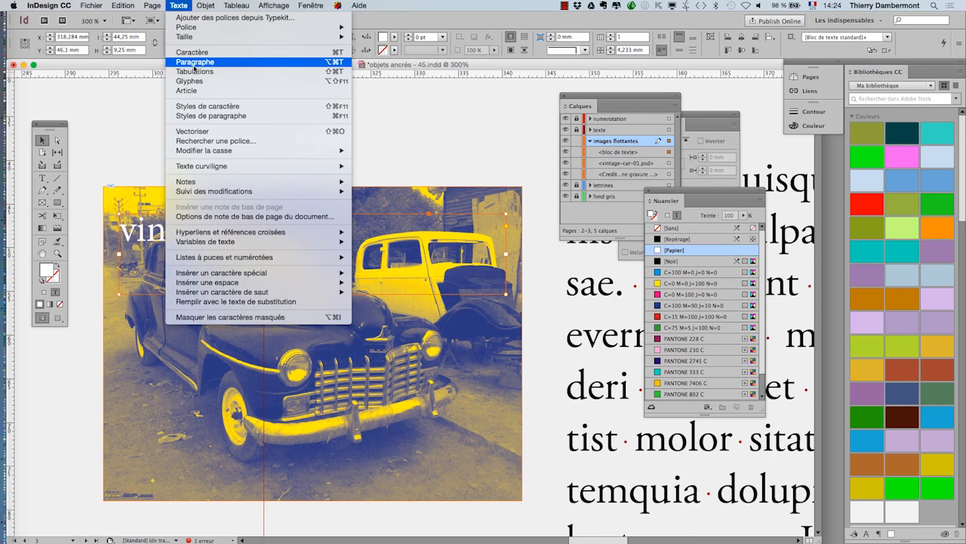
{"action": "left_click", "coordinate": [181, 68]}
{"action": "left_click", "coordinate": [332, 188]}
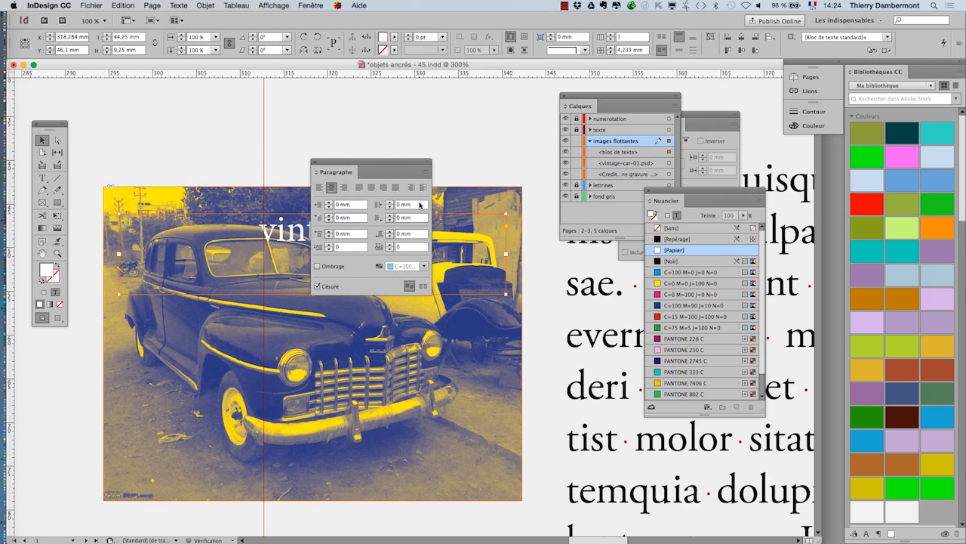
{"action": "left_click", "coordinate": [321, 163]}
- Set the vertical justification of the "vintage" frame to Centrer
{"action": "left_click", "coordinate": [206, 5]}
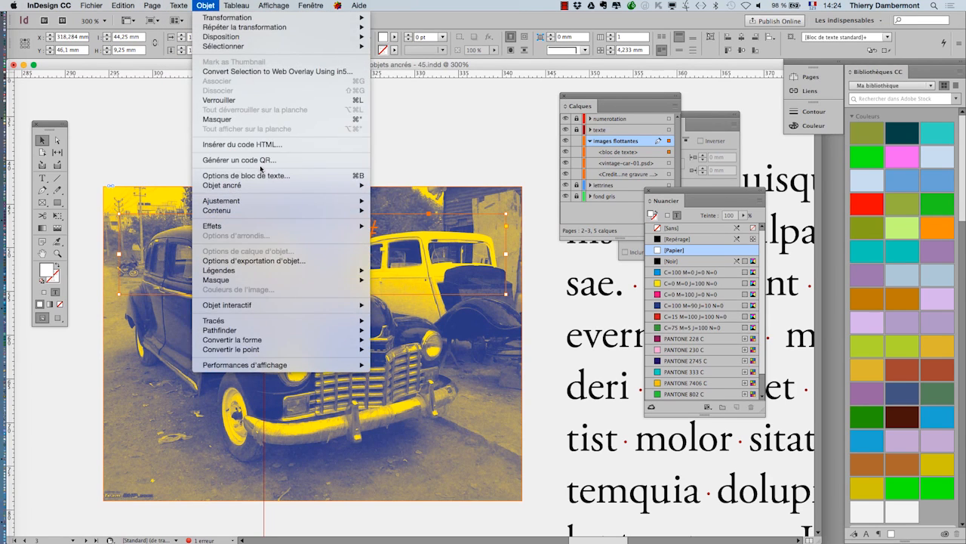
{"action": "key", "text": "super+b"}
{"action": "left_click", "coordinate": [539, 321]}
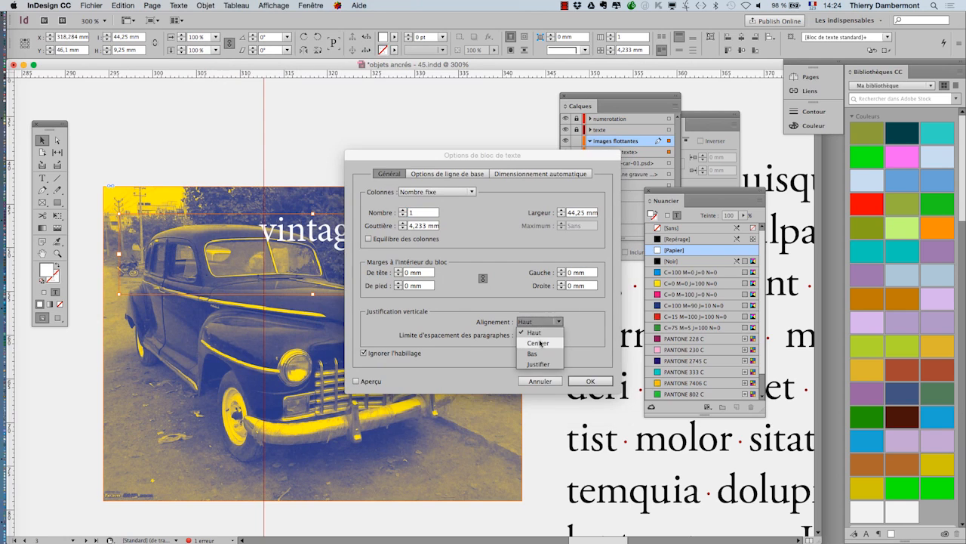
{"action": "left_click", "coordinate": [542, 339]}
{"action": "left_click", "coordinate": [590, 381]}
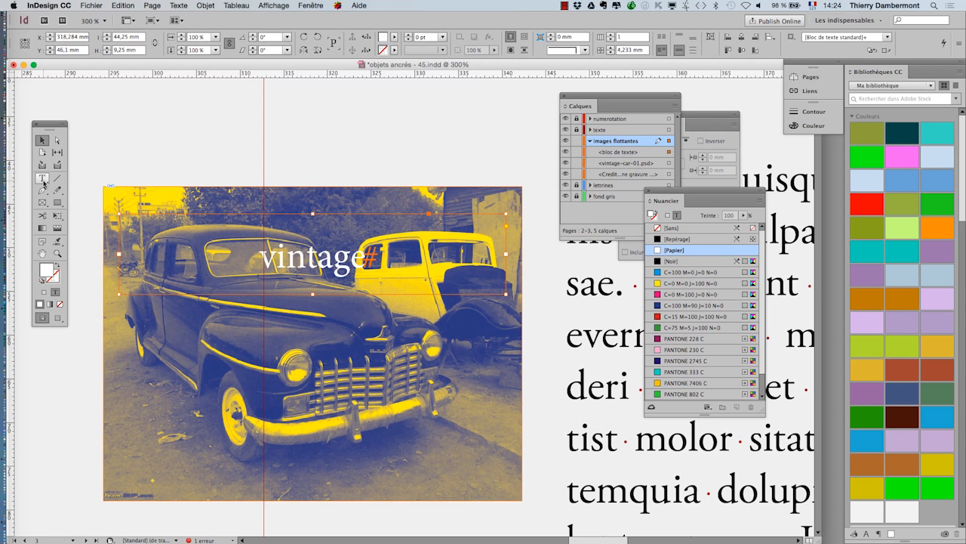
- Change the font of the "vintage" text to Academy Engraved LET and move the character settings clear of the label
{"action": "left_click", "coordinate": [174, 5]}
{"action": "left_click", "coordinate": [189, 52]}
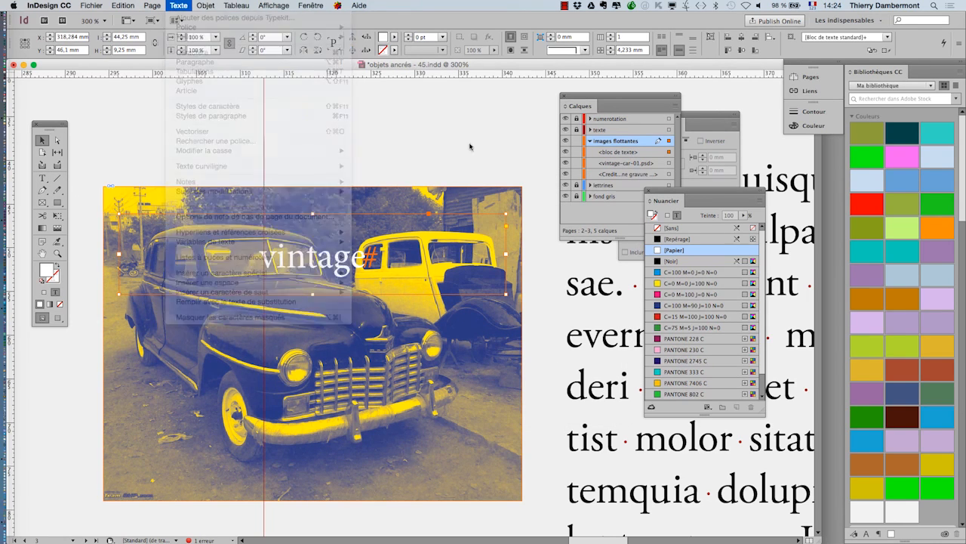
{"action": "left_click_drag", "start_coordinate": [366, 158], "coordinate": [517, 124]}
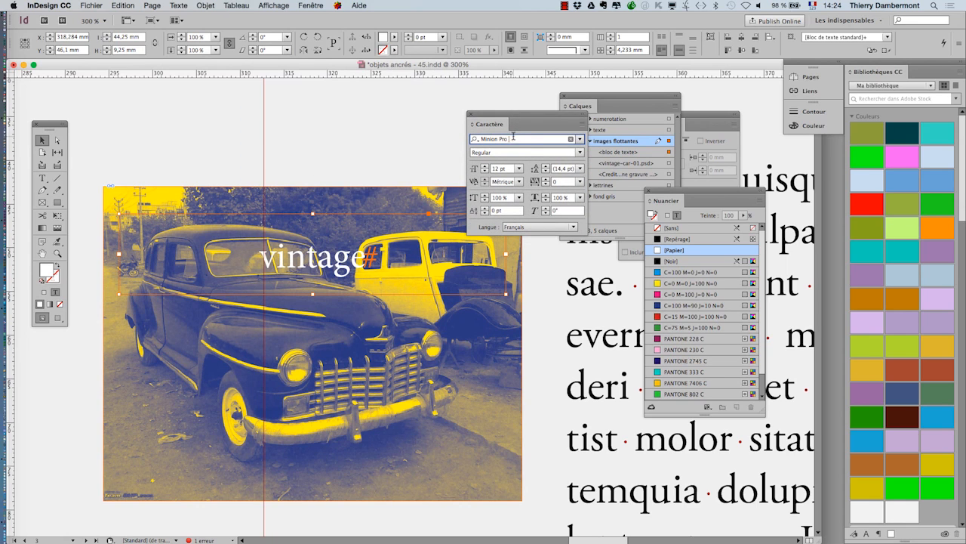
{"action": "key", "text": "Down"}
{"action": "key", "text": "Down"}
{"action": "key", "text": "Down"}
{"action": "key", "text": "Down"}
{"action": "key", "text": "Down"}
{"action": "key", "text": "Down"}
{"action": "key", "text": "Down"}
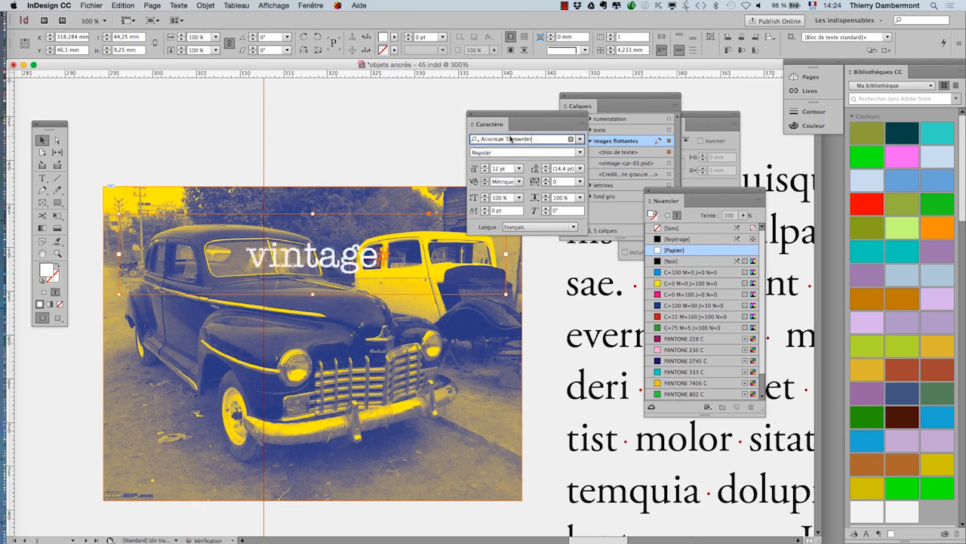
{"action": "key", "text": "Up"}
{"action": "key", "text": "Up"}
{"action": "key", "text": "Up"}
{"action": "key", "text": "Up"}
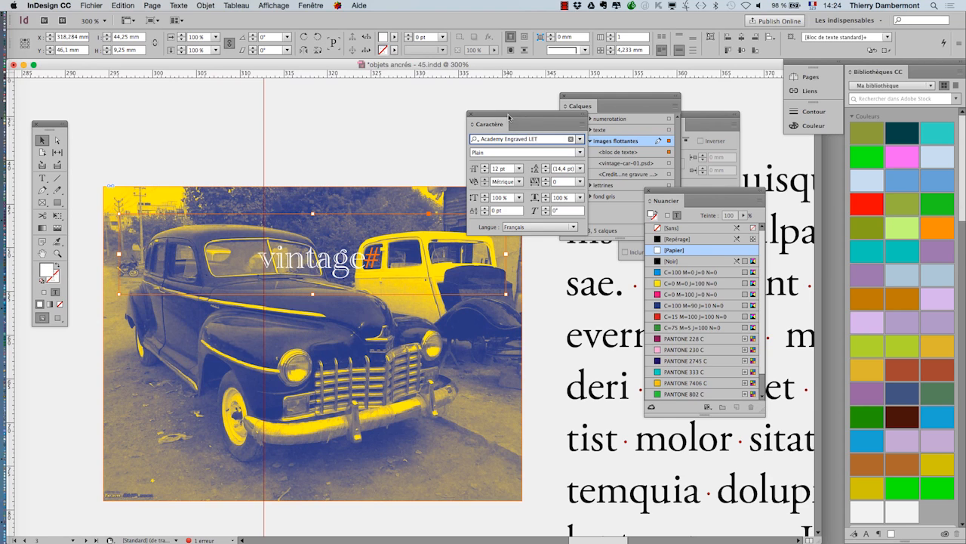
{"action": "left_click_drag", "start_coordinate": [509, 117], "coordinate": [314, 67]}
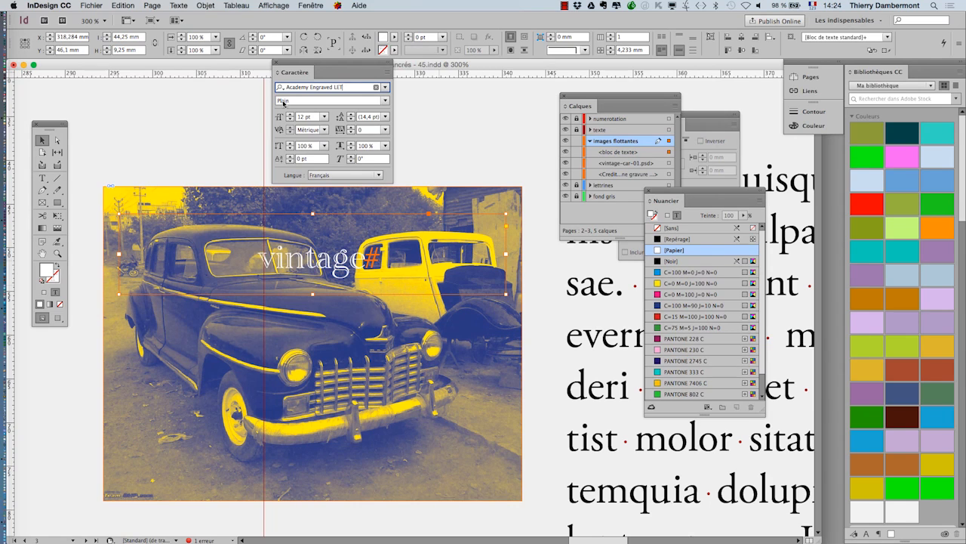
- Fit the "vintage" text frame to its content
{"action": "left_click", "coordinate": [205, 5]}
{"action": "mouse_move", "coordinate": [268, 202]}
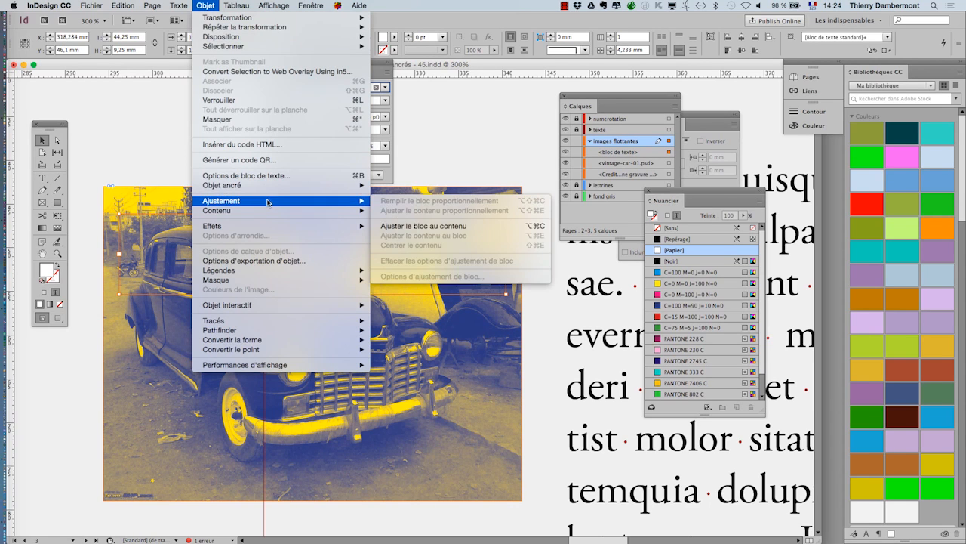
{"action": "left_click", "coordinate": [474, 226]}
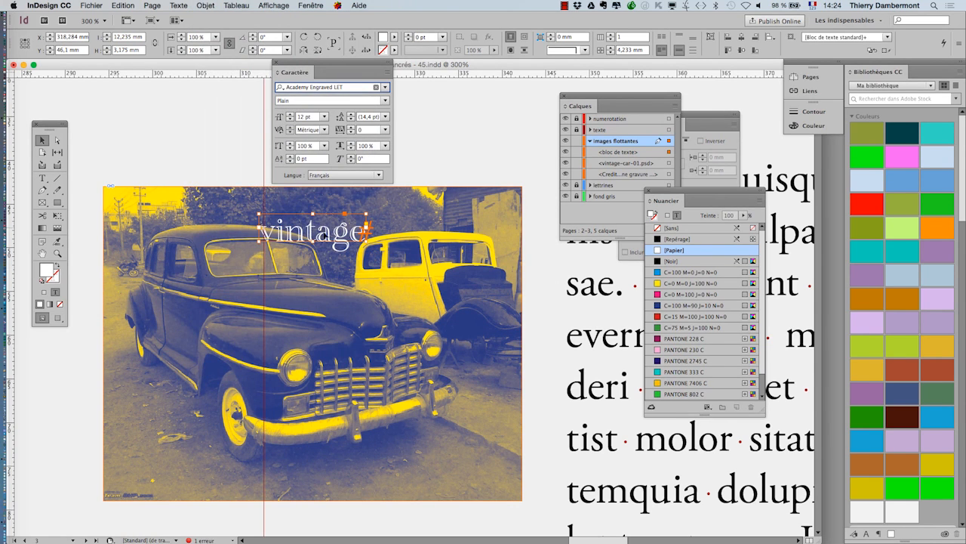
- Move the "vintage" frame to the lower part of the car image and scale it with its text to about 43.5 mm wide
{"action": "left_click_drag", "start_coordinate": [324, 235], "coordinate": [272, 471]}
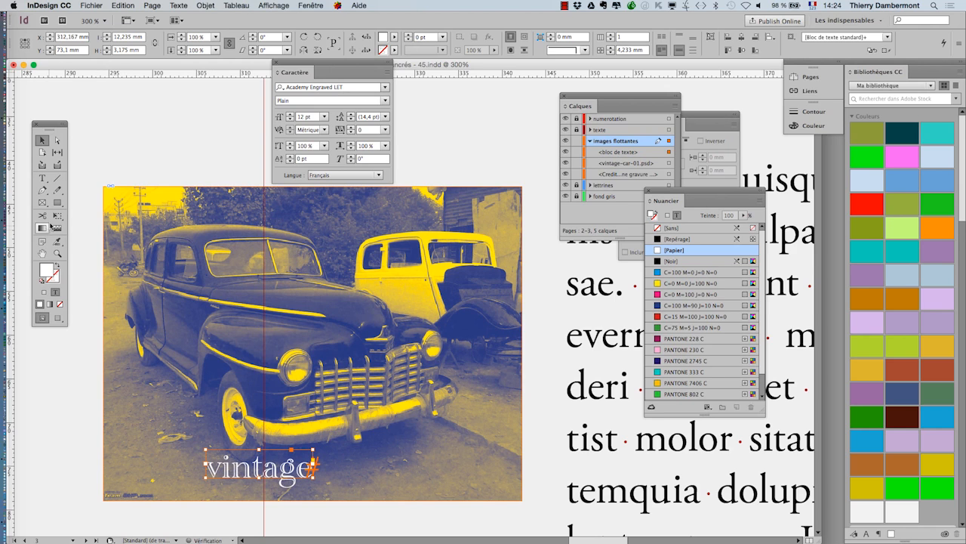
{"action": "left_click_drag", "start_coordinate": [316, 449], "coordinate": [450, 415]}
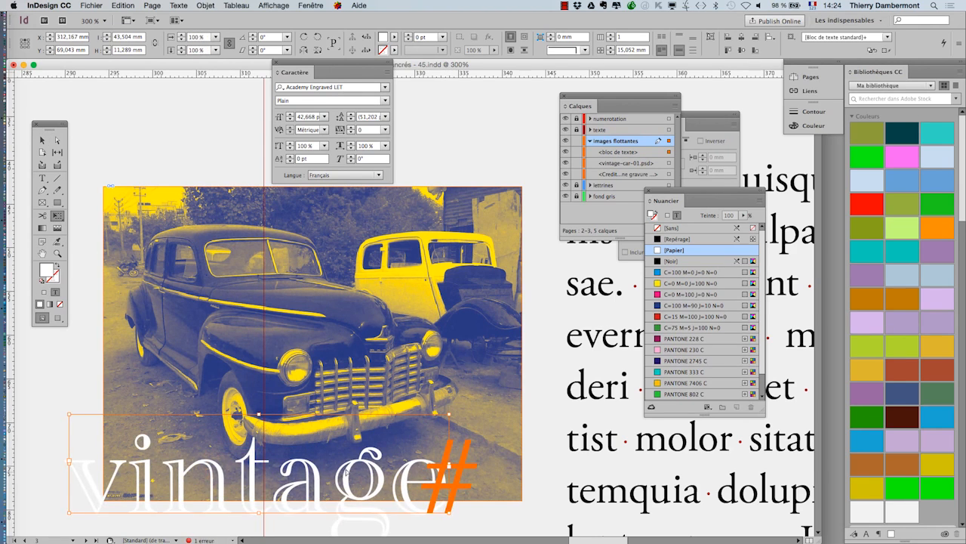
- Center the "vintage" frame across the lower part of the car image so the label sits within it
{"action": "left_click_drag", "start_coordinate": [345, 471], "coordinate": [397, 445]}
{"action": "key", "text": "super+minus"}
{"action": "key", "text": "super+minus"}
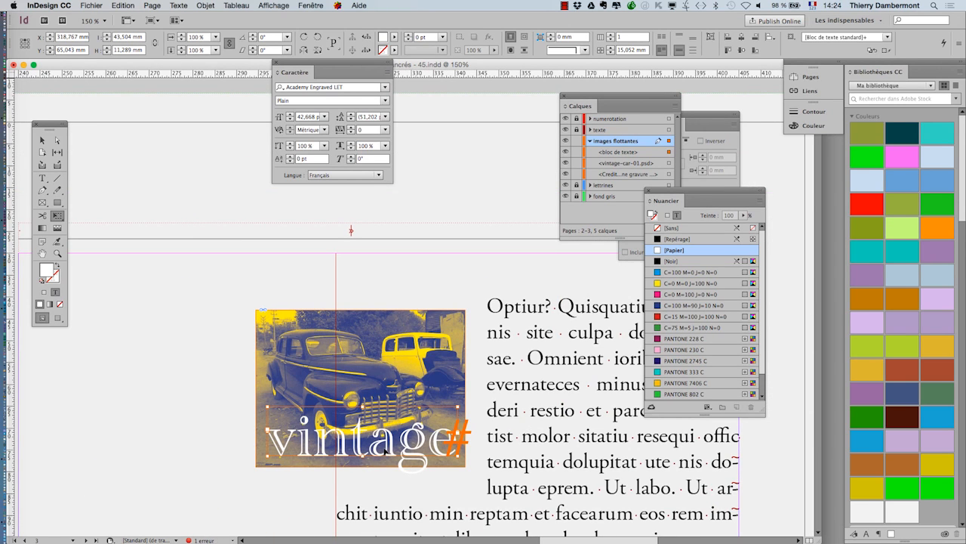
{"action": "left_click_drag", "start_coordinate": [387, 448], "coordinate": [382, 457]}
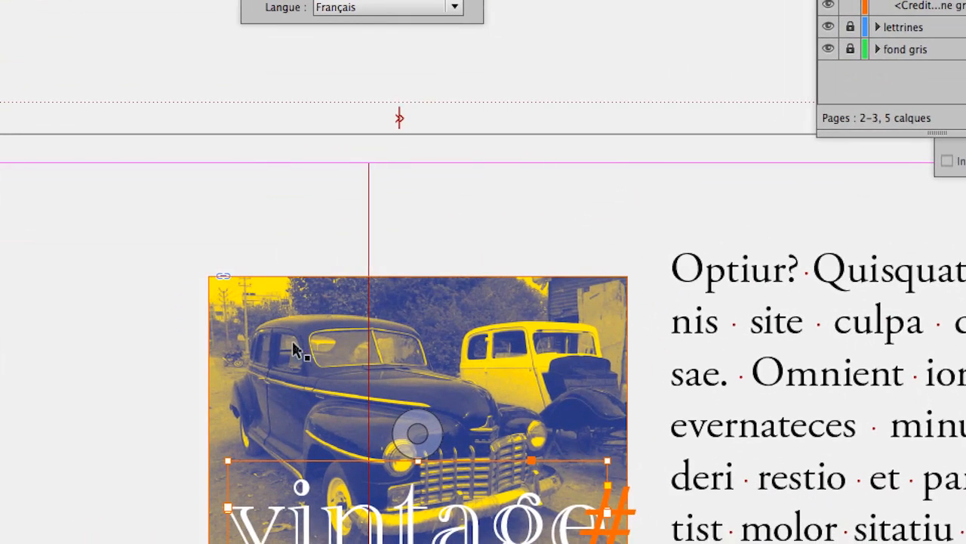
- Group the car image with the "vintage" text frame
{"action": "left_click", "coordinate": [251, 322], "text": "shift"}
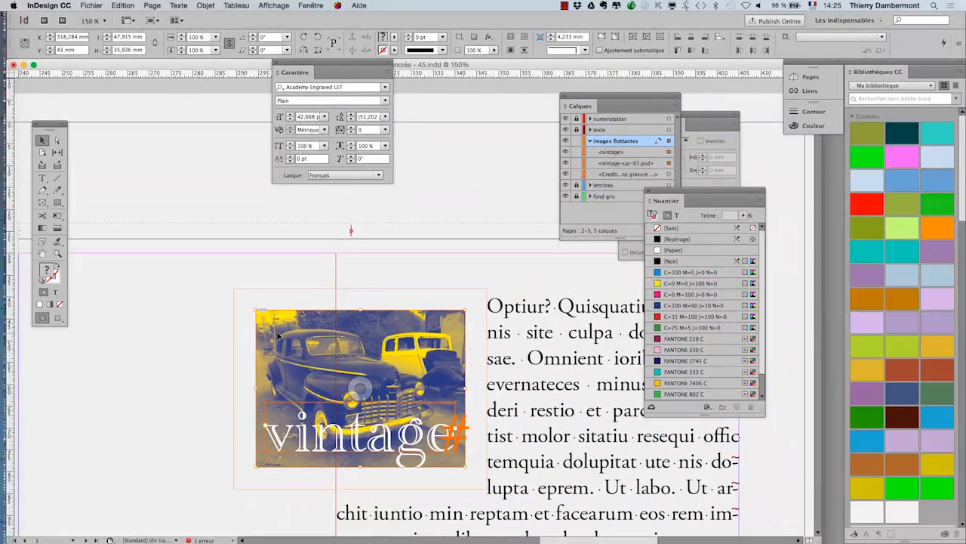
{"action": "left_click", "coordinate": [204, 5]}
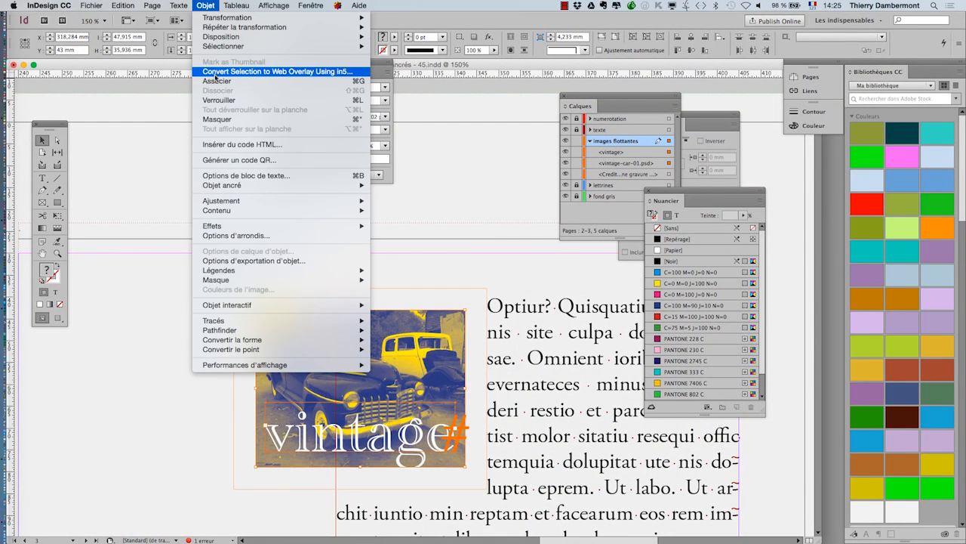
{"action": "left_click", "coordinate": [217, 81]}
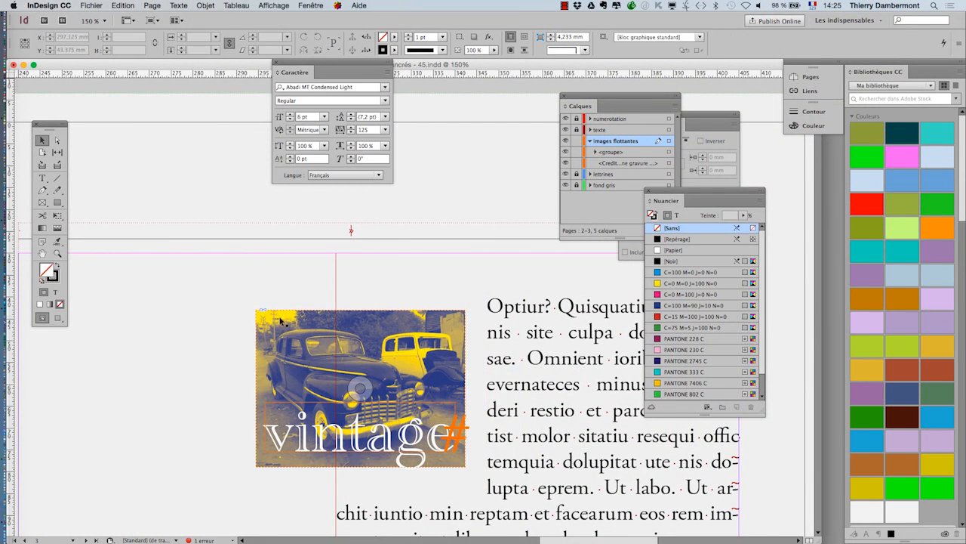
- Move the group into the upper right corner of the text column on page 3 and reselect it
{"action": "left_click_drag", "start_coordinate": [295, 333], "coordinate": [451, 296]}
{"action": "scroll", "coordinate": [354, 374], "scroll_direction": "down", "scroll_amount": 2}
{"action": "scroll", "coordinate": [372, 414], "scroll_direction": "down", "scroll_amount": 2}
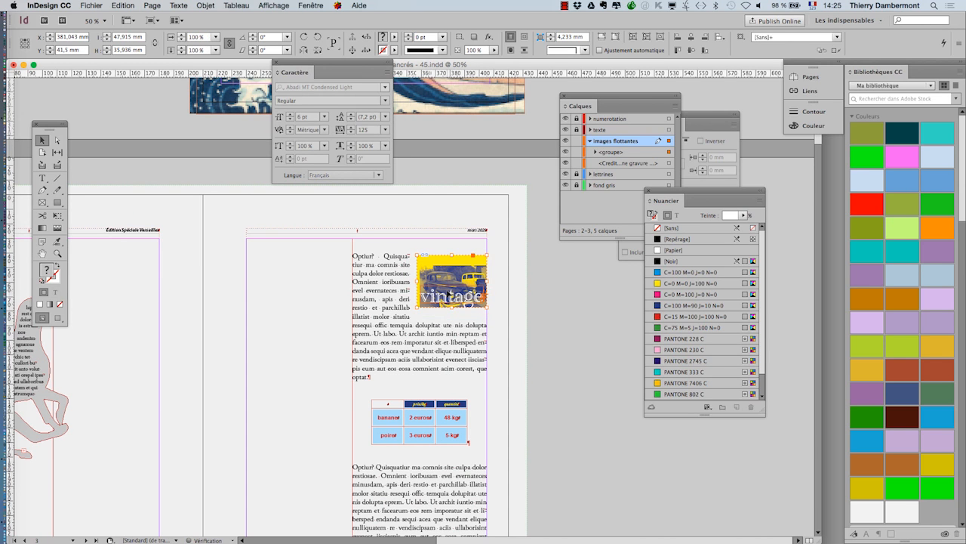
{"action": "left_click", "coordinate": [451, 279]}
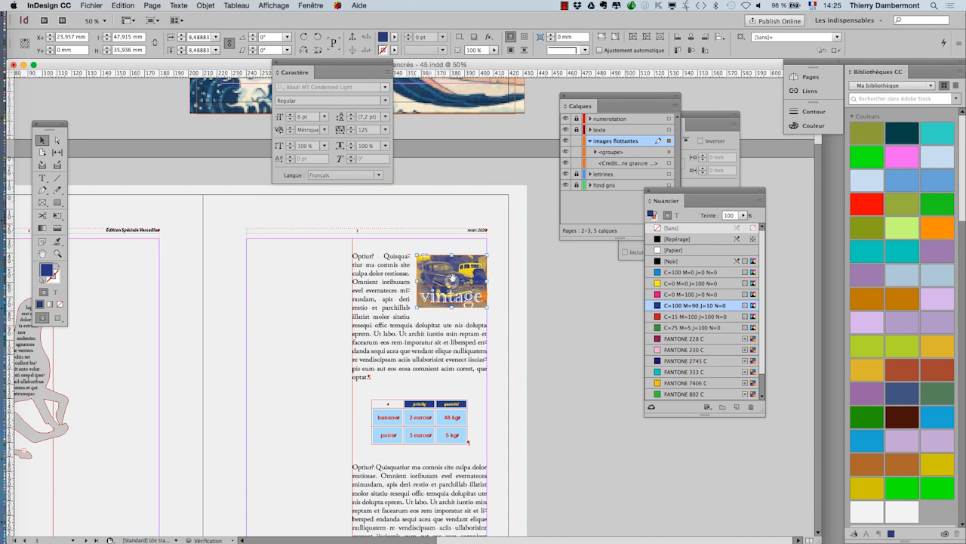
{"action": "left_click", "coordinate": [524, 292]}
{"action": "left_click", "coordinate": [454, 271]}
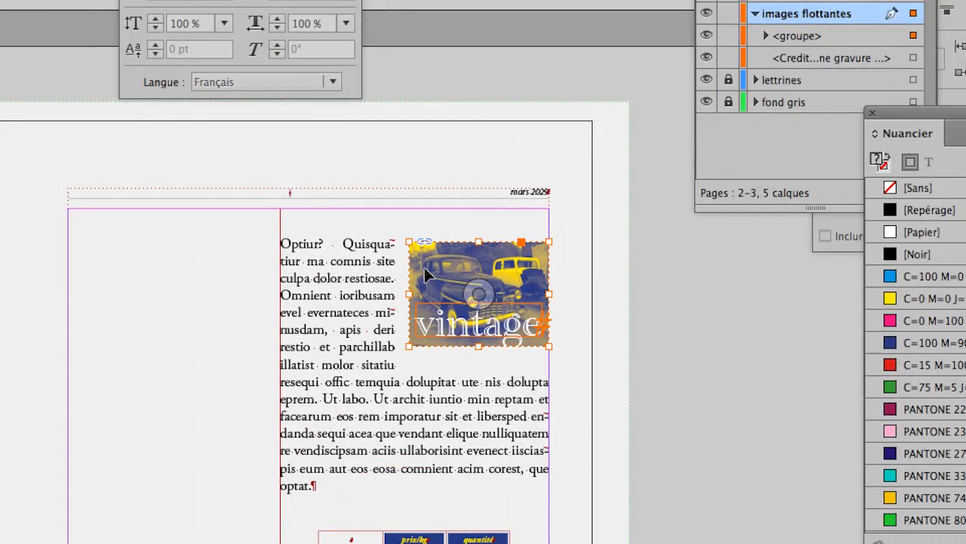
- Try moving the group and the car image inside it, undoing each move
{"action": "left_click_drag", "start_coordinate": [425, 276], "coordinate": [502, 299]}
{"action": "key", "text": "super+z"}
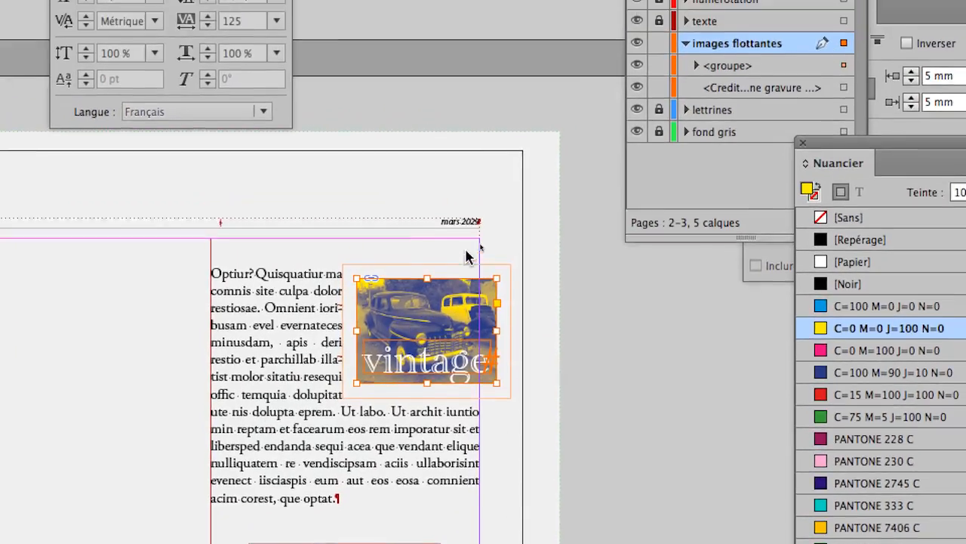
{"action": "left_click", "coordinate": [524, 184]}
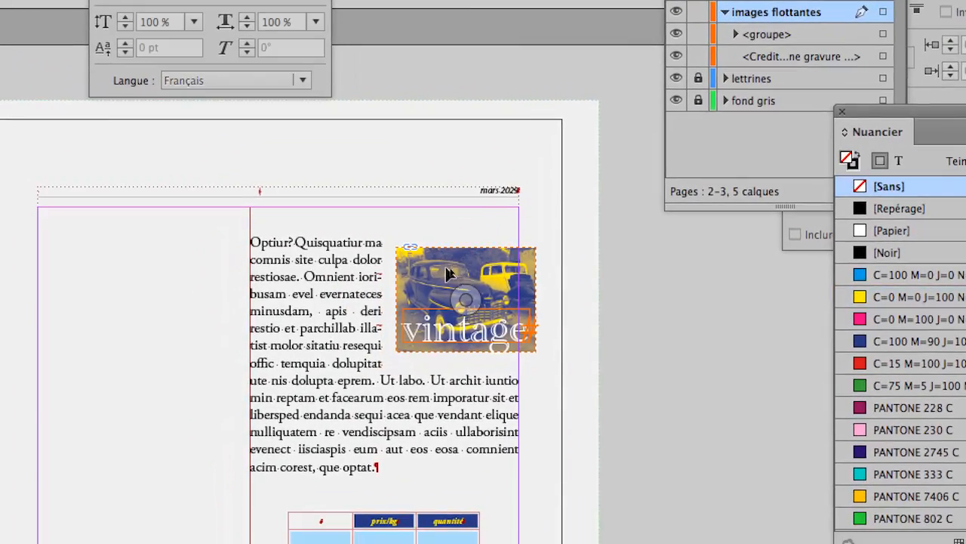
{"action": "double_click", "coordinate": [445, 268]}
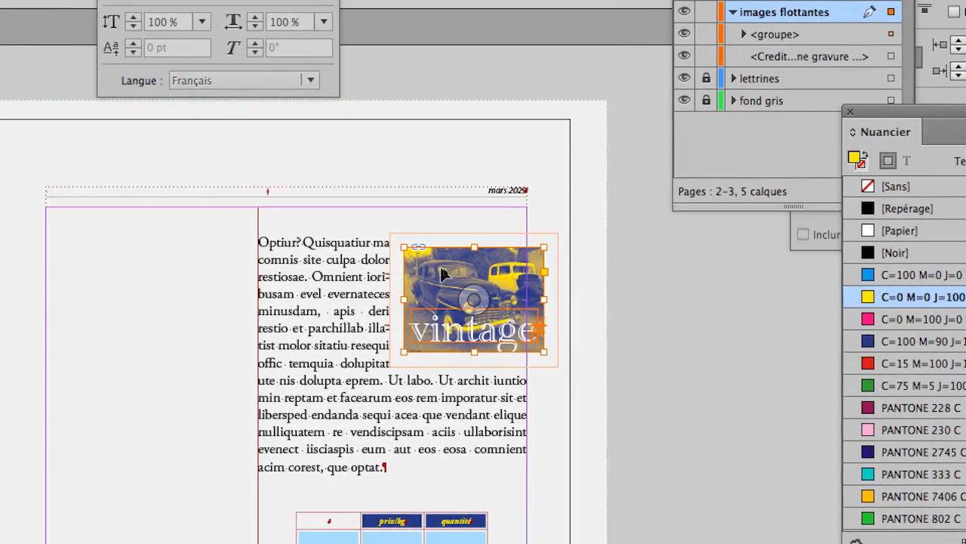
{"action": "double_click", "coordinate": [435, 271]}
{"action": "left_click_drag", "start_coordinate": [442, 271], "coordinate": [494, 295]}
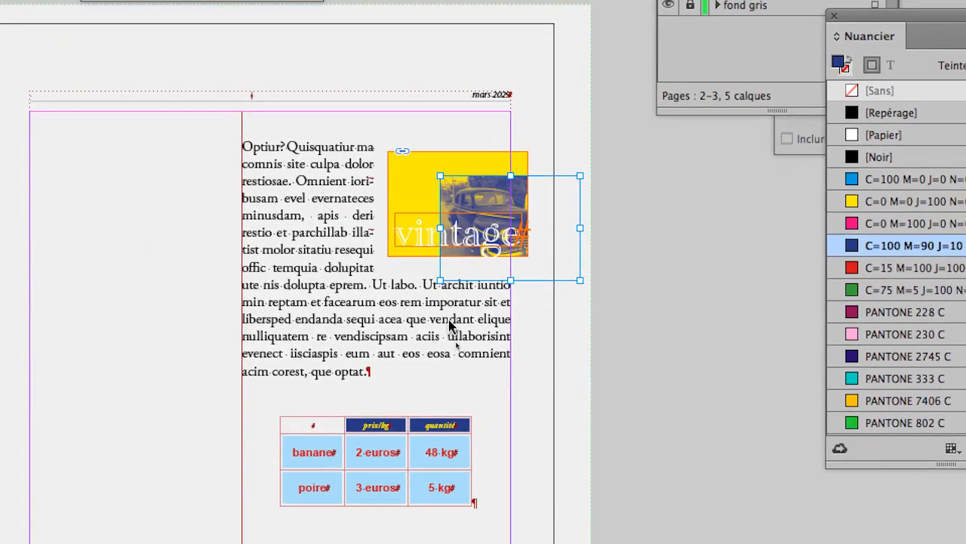
{"action": "key", "text": "super+z"}
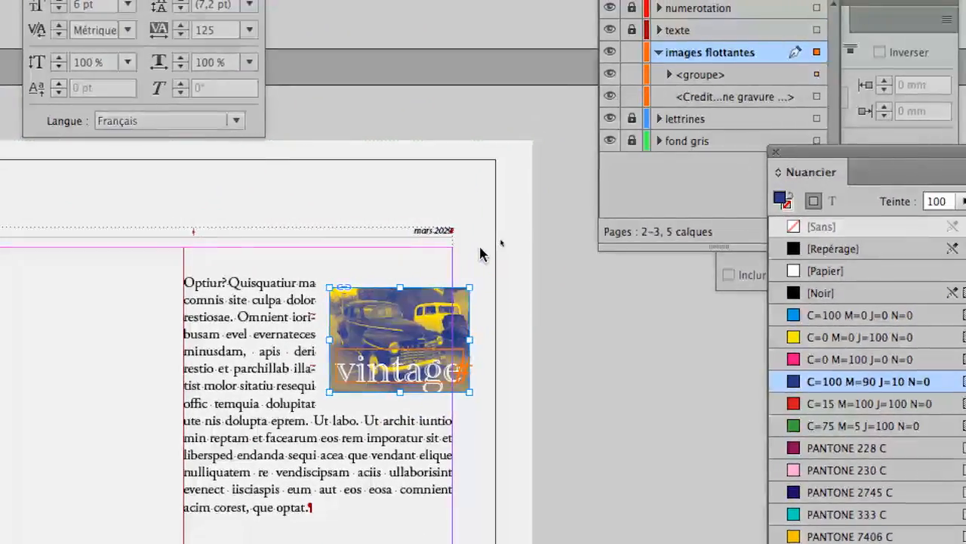
- Move the group over the left edge of the text column, to about X 330 mm and Y 45.5 mm, and preview the page
{"action": "left_click", "coordinate": [539, 119]}
{"action": "left_click", "coordinate": [432, 170]}
{"action": "left_click_drag", "start_coordinate": [445, 275], "coordinate": [459, 306]}
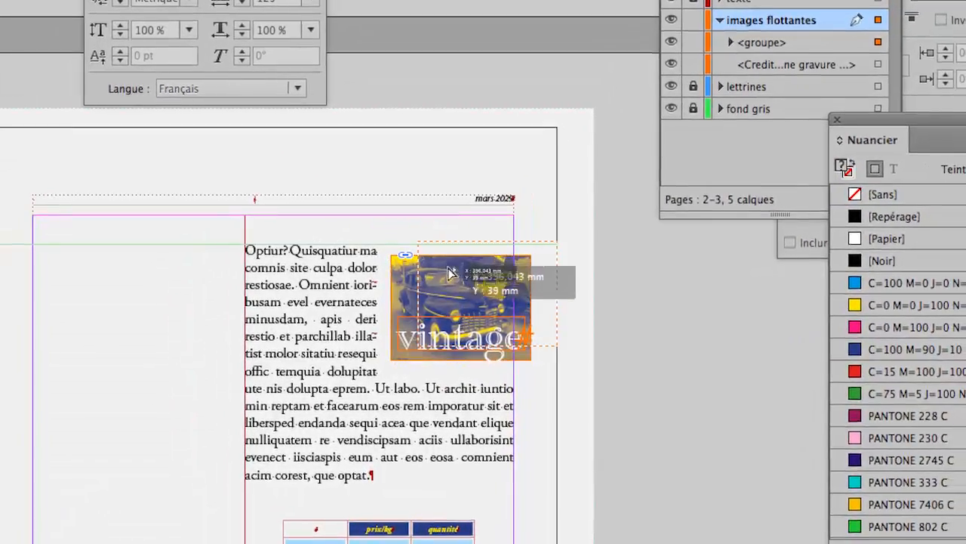
{"action": "left_click", "coordinate": [477, 268]}
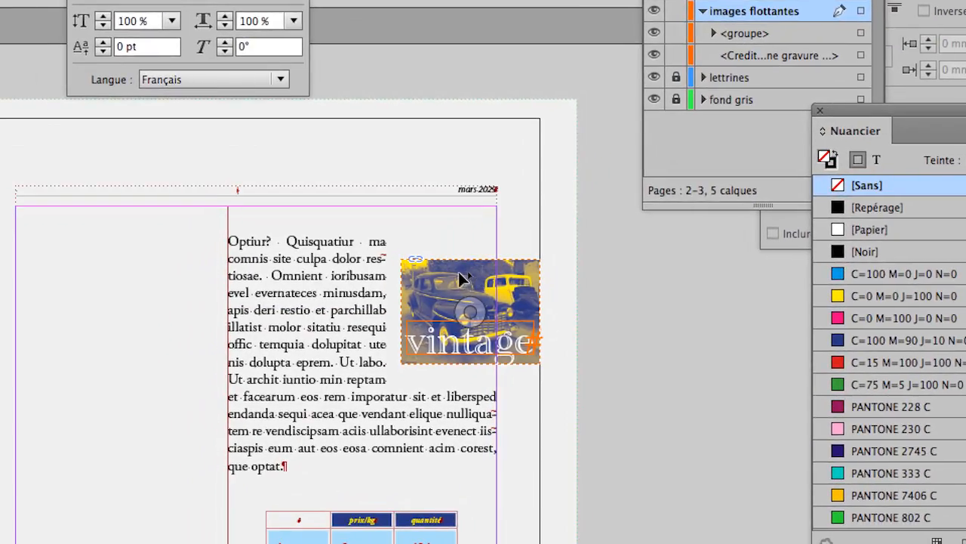
{"action": "left_click", "coordinate": [403, 312]}
{"action": "left_click_drag", "start_coordinate": [385, 310], "coordinate": [378, 297]}
{"action": "left_click_drag", "start_coordinate": [445, 276], "coordinate": [258, 273]}
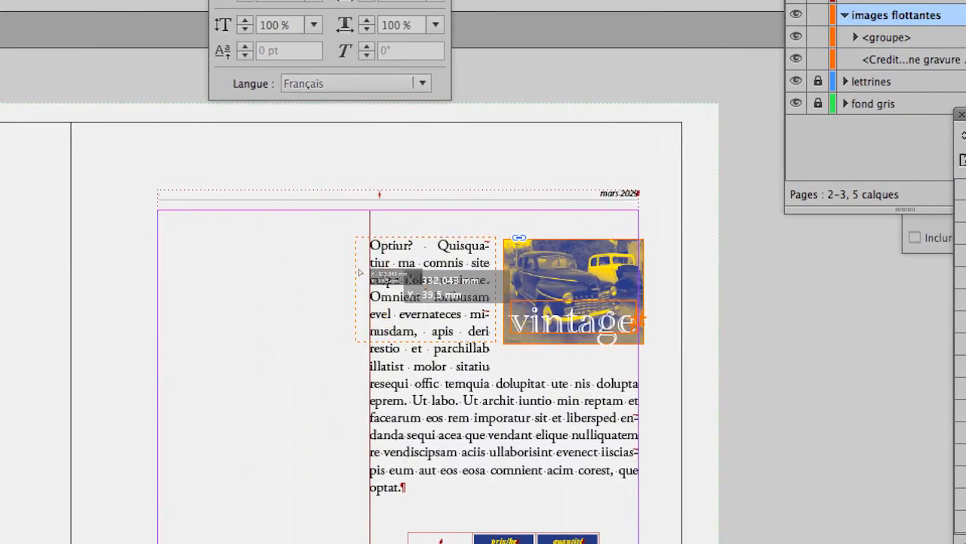
{"action": "left_click_drag", "start_coordinate": [360, 272], "coordinate": [355, 270]}
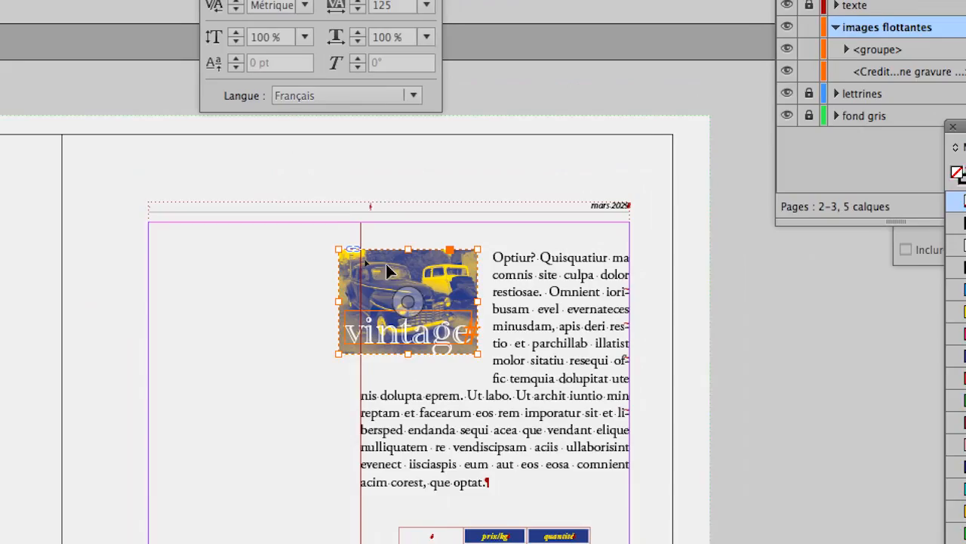
{"action": "left_click_drag", "start_coordinate": [385, 264], "coordinate": [388, 281]}
{"action": "left_click", "coordinate": [348, 242]}
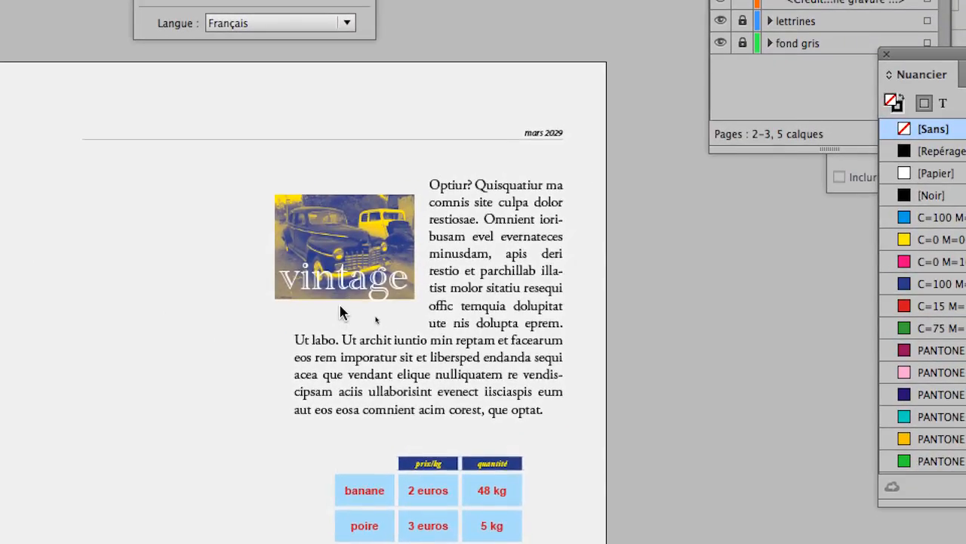
- Scale the group proportionally with Free Transform from its lower left corner to about 76.9 × 57.7 mm, and deselect it
{"action": "left_click", "coordinate": [341, 296]}
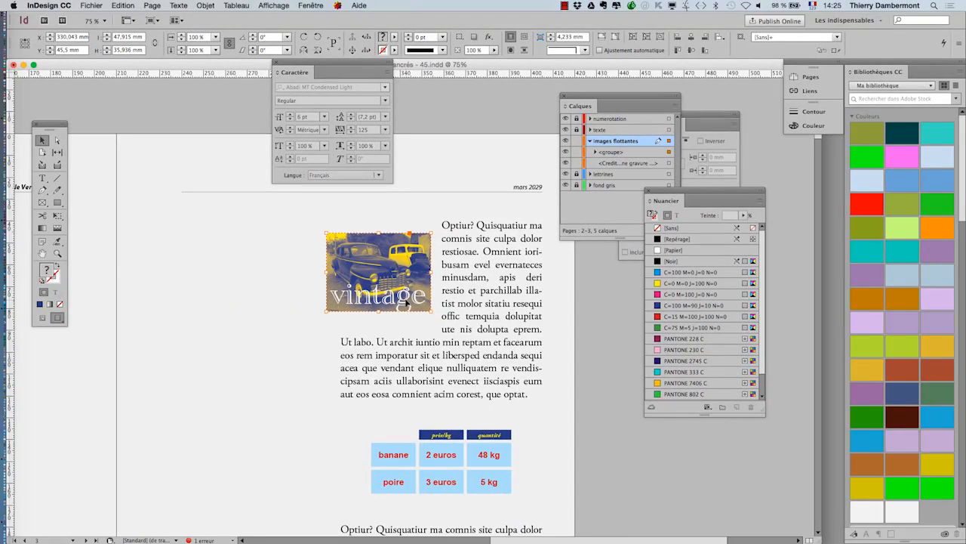
{"action": "left_click", "coordinate": [58, 216]}
{"action": "left_click_drag", "start_coordinate": [327, 311], "coordinate": [276, 345]}
{"action": "key", "text": "super+z"}
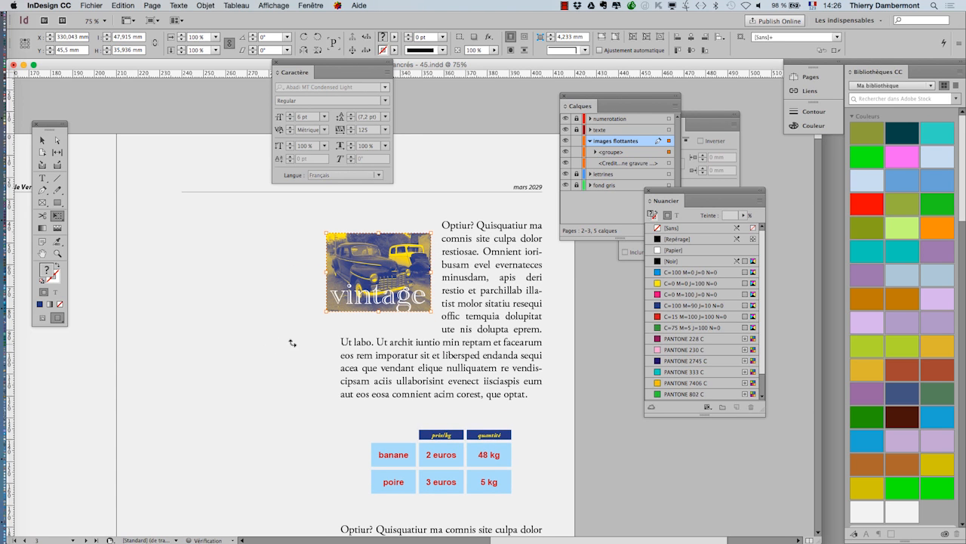
{"action": "left_click_drag", "start_coordinate": [327, 311], "coordinate": [263, 361]}
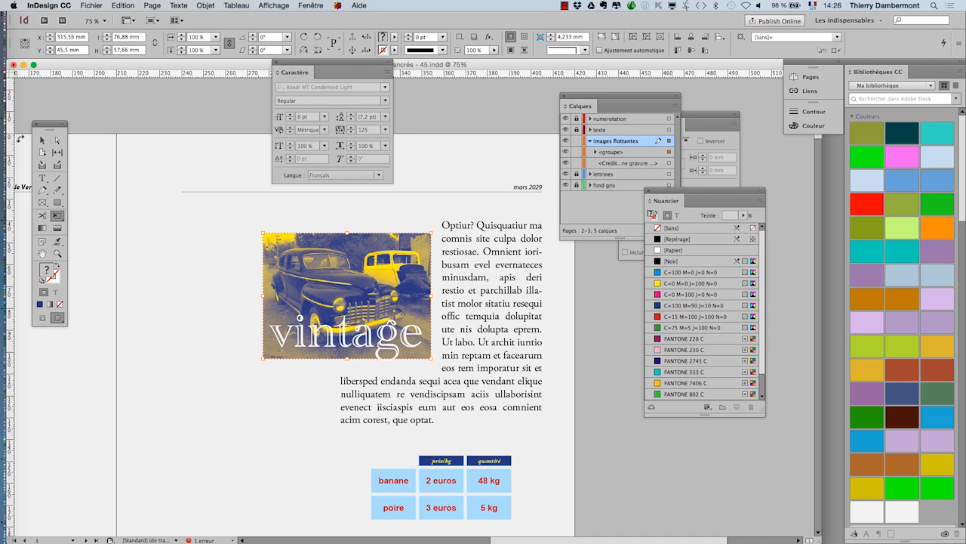
{"action": "left_click", "coordinate": [42, 140]}
{"action": "left_click", "coordinate": [149, 166]}
{"action": "key", "text": "super+minus"}
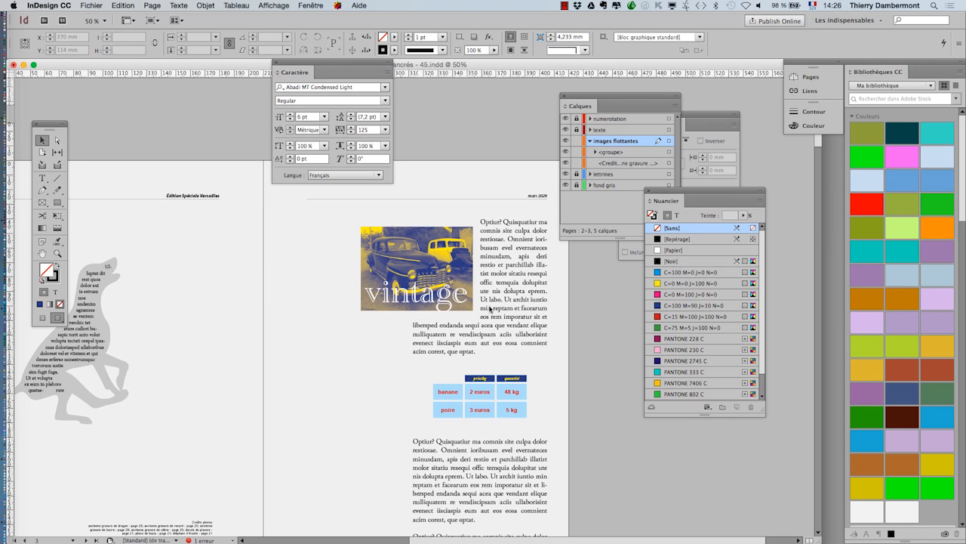
- Apply an Ombre portée effect with its default settings to the "vintage" text frame within the group
{"action": "scroll", "coordinate": [445, 300], "scroll_direction": "up", "scroll_amount": 2}
{"action": "left_click", "coordinate": [422, 310]}
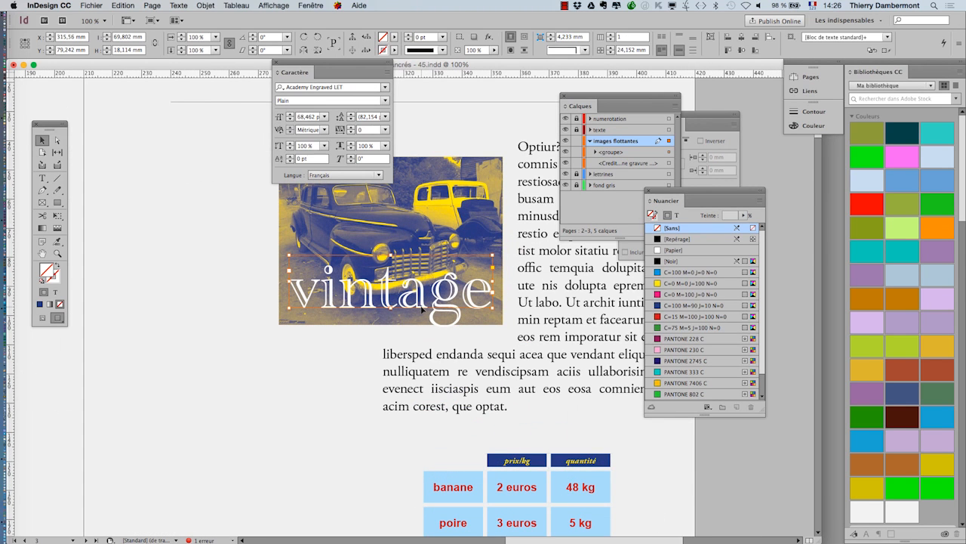
{"action": "left_click", "coordinate": [206, 5]}
{"action": "mouse_move", "coordinate": [217, 190]}
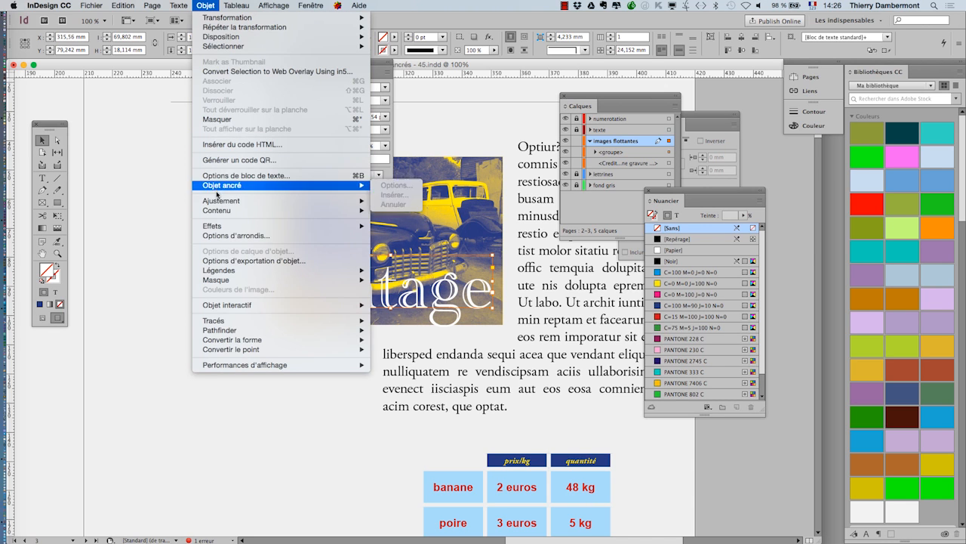
{"action": "mouse_move", "coordinate": [240, 226]}
{"action": "left_click", "coordinate": [407, 243]}
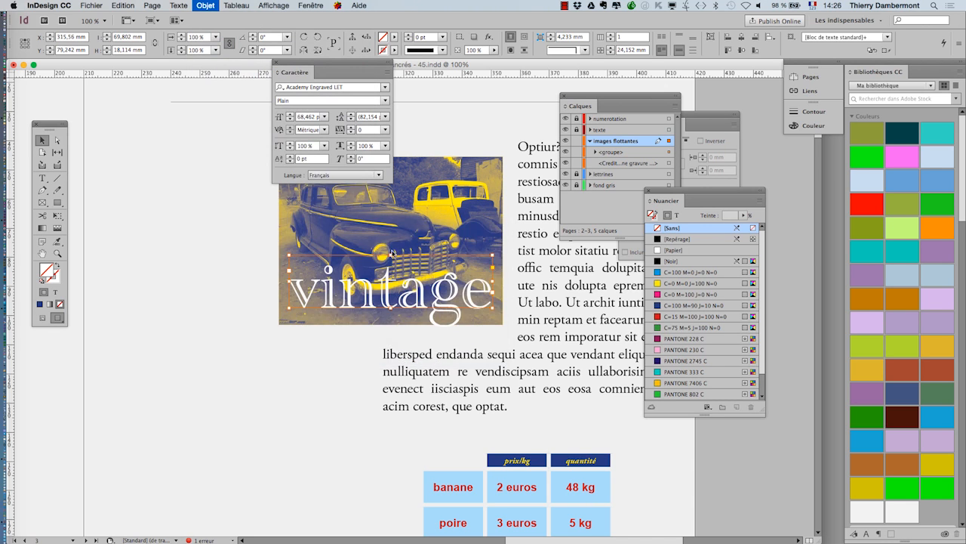
{"action": "left_click_drag", "start_coordinate": [381, 154], "coordinate": [683, 105]}
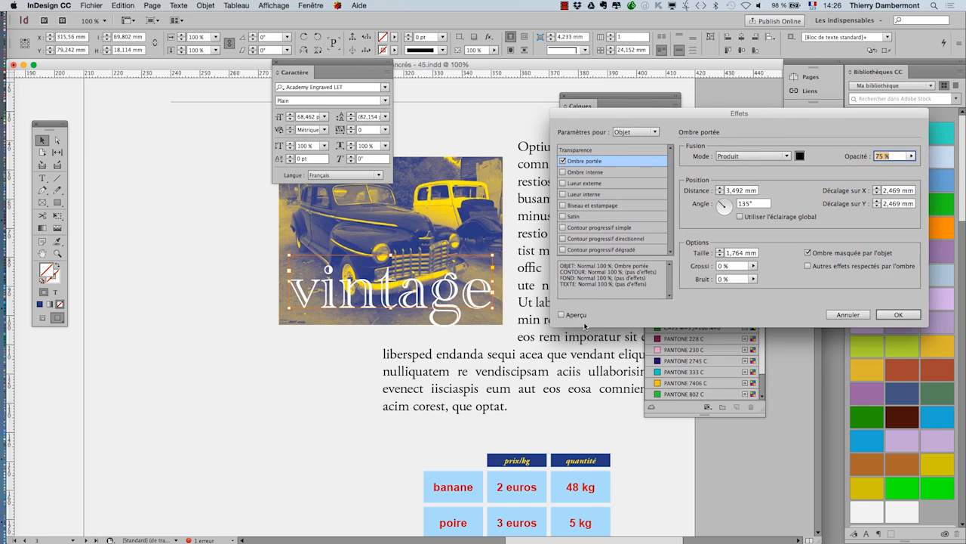
{"action": "left_click", "coordinate": [561, 314]}
{"action": "left_click", "coordinate": [900, 315]}
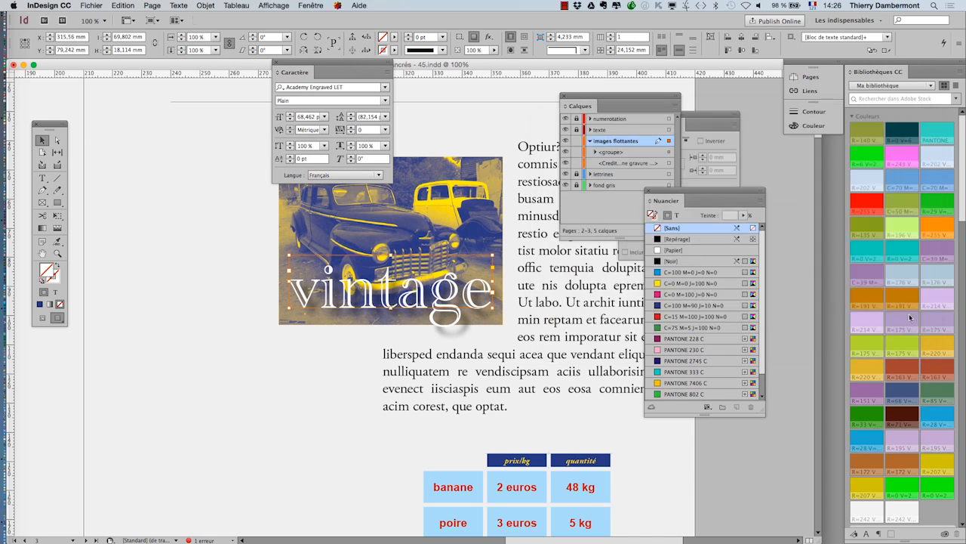
{"action": "left_click", "coordinate": [726, 471]}
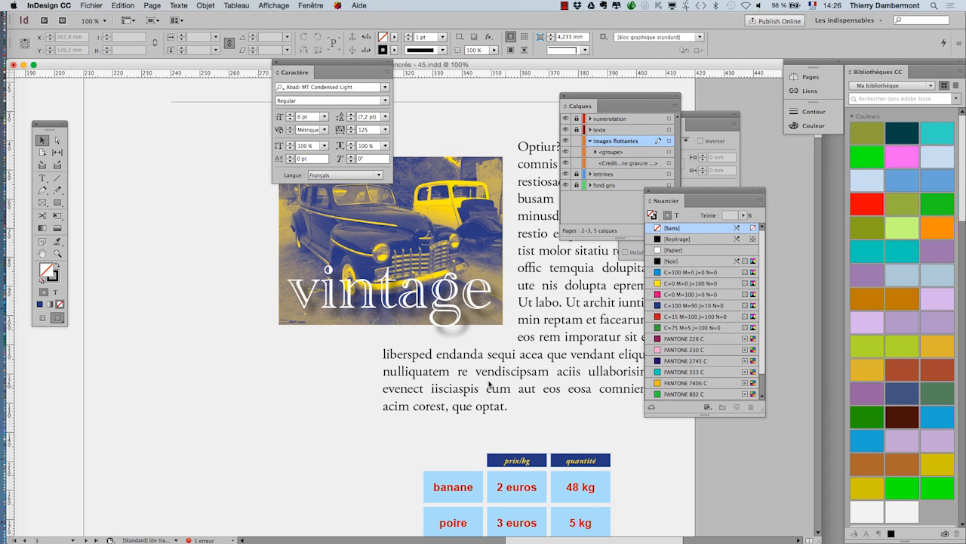
- Select the car image frame within the group and set its stroke type to Epais - Fin
{"action": "scroll", "coordinate": [488, 382], "scroll_direction": "down", "scroll_amount": 1, "text": "alt"}
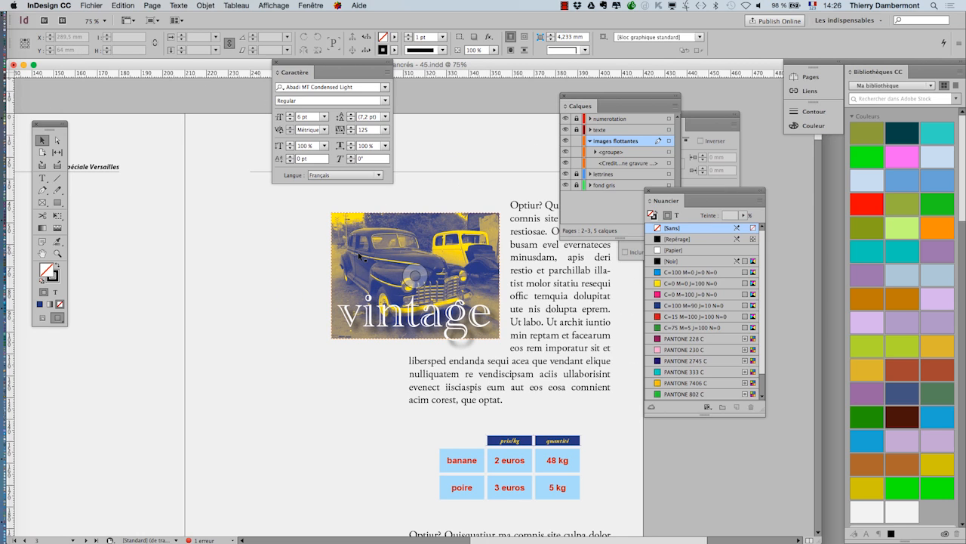
{"action": "left_click", "coordinate": [419, 295]}
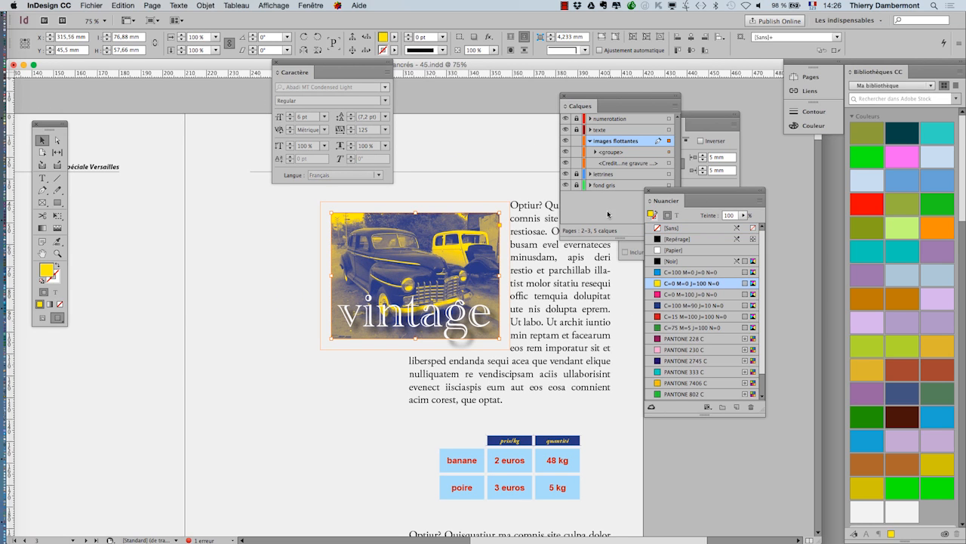
{"action": "left_click", "coordinate": [311, 5]}
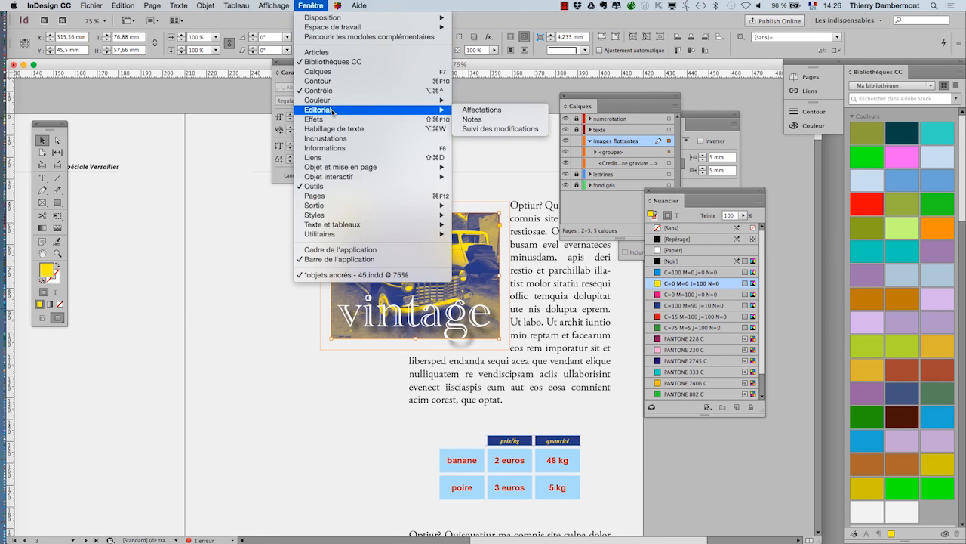
{"action": "left_click", "coordinate": [328, 81]}
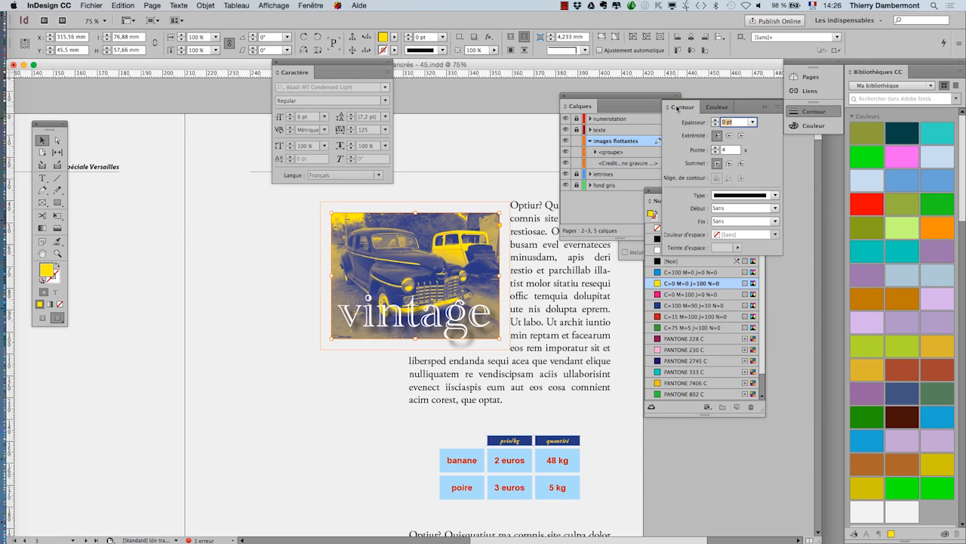
{"action": "left_click_drag", "start_coordinate": [683, 108], "coordinate": [157, 185]}
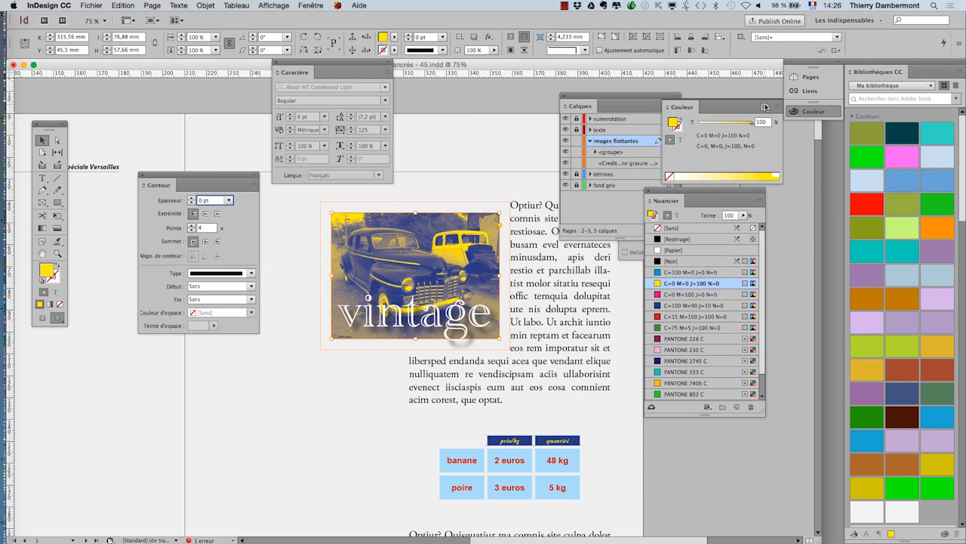
{"action": "left_click", "coordinate": [764, 107]}
{"action": "left_click", "coordinate": [248, 273]}
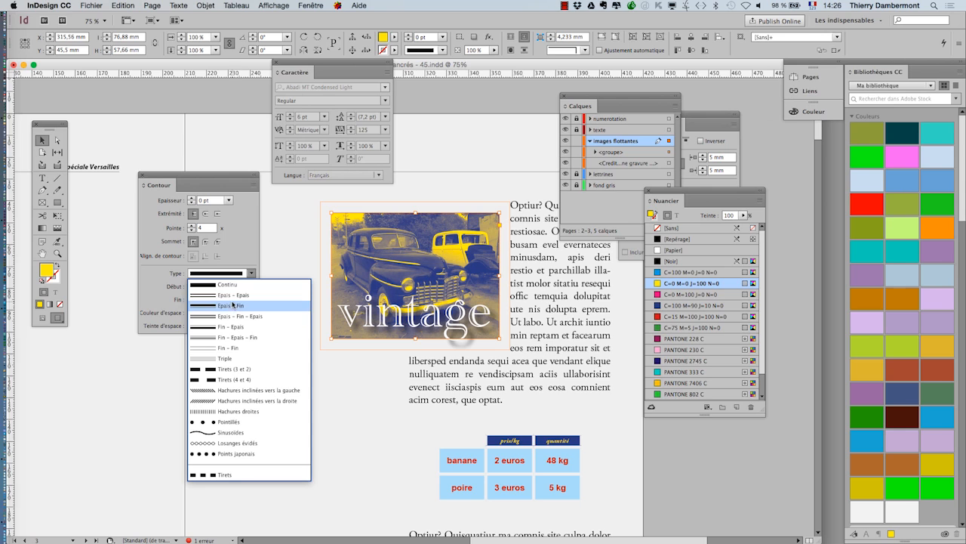
{"action": "left_click", "coordinate": [235, 305]}
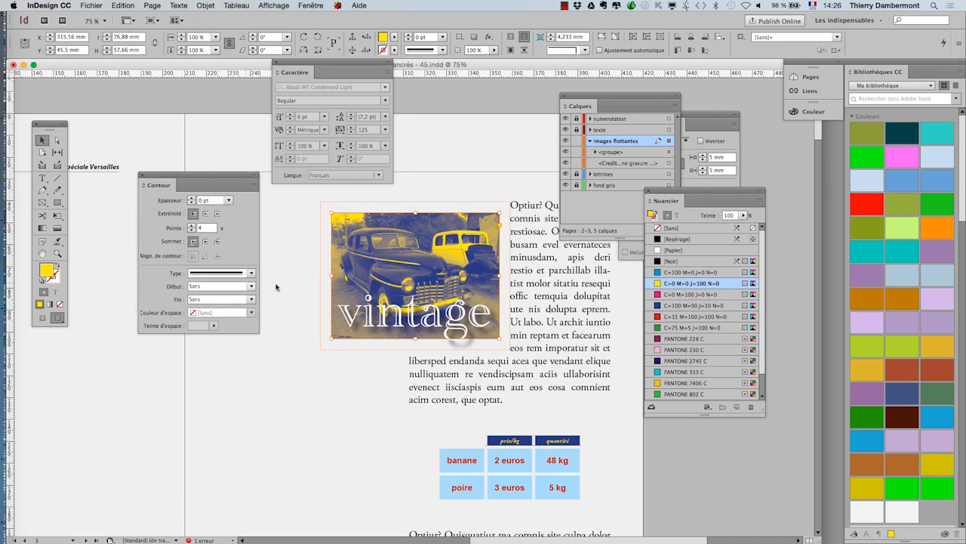
- Set the car image frame's stroke weight to 10 pt and its stroke colour to [Papier]
{"action": "left_click", "coordinate": [57, 279]}
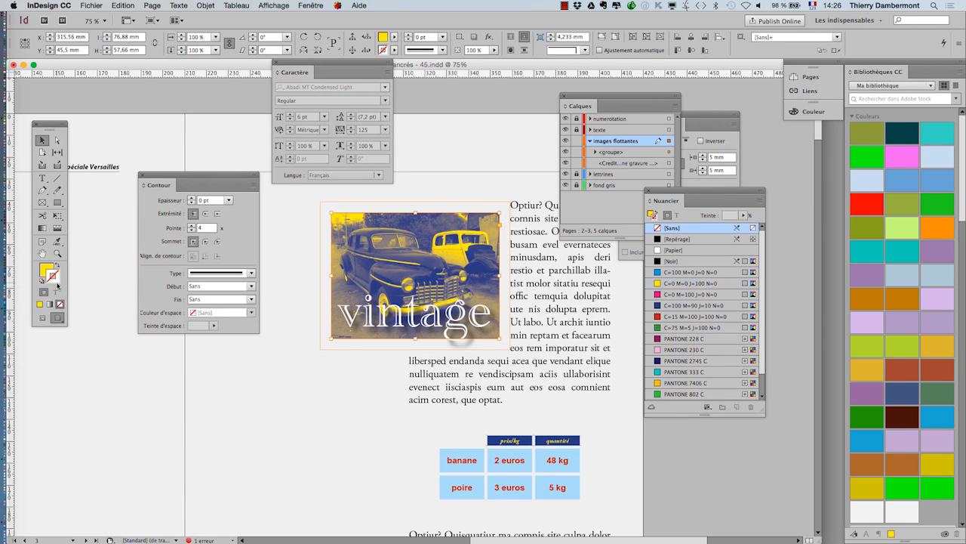
{"action": "left_click", "coordinate": [690, 274]}
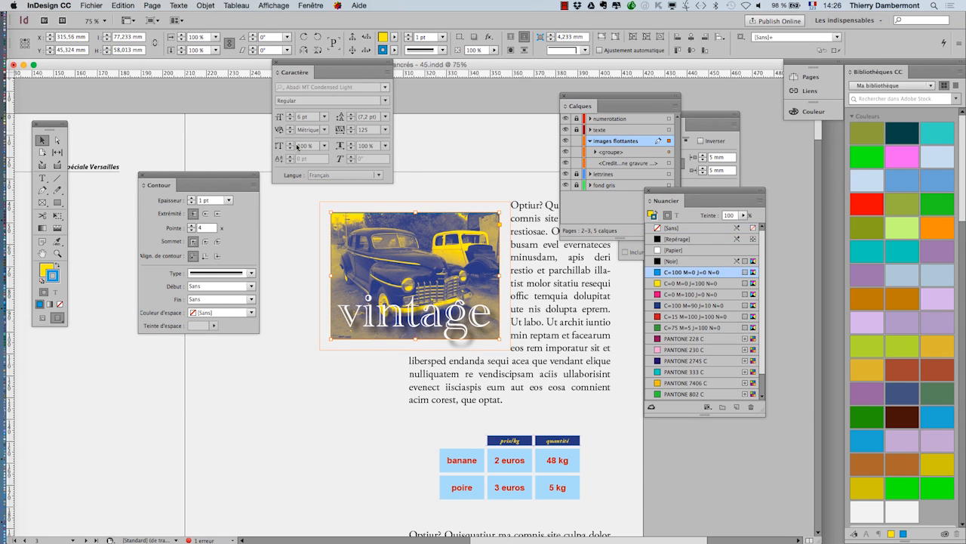
{"action": "left_click", "coordinate": [192, 199], "text": "shift"}
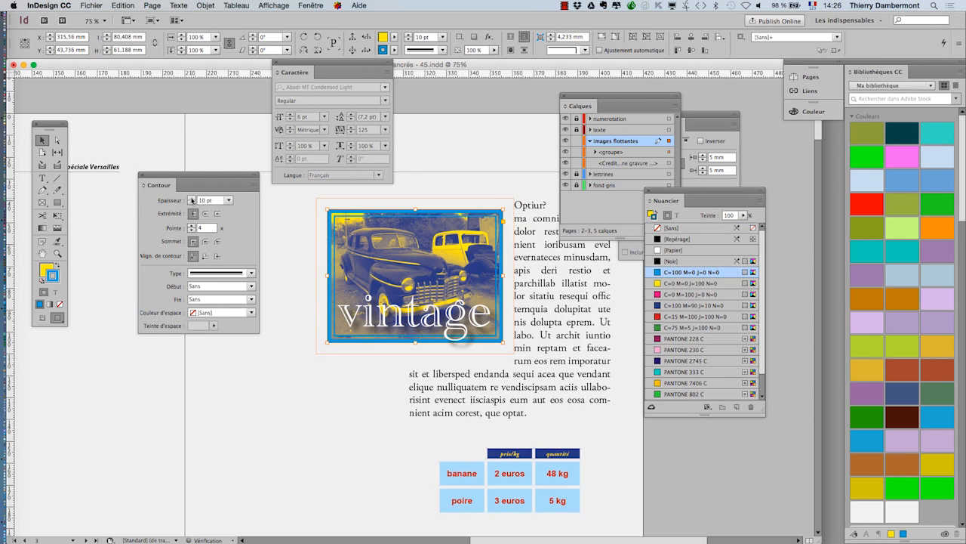
{"action": "left_click", "coordinate": [695, 250]}
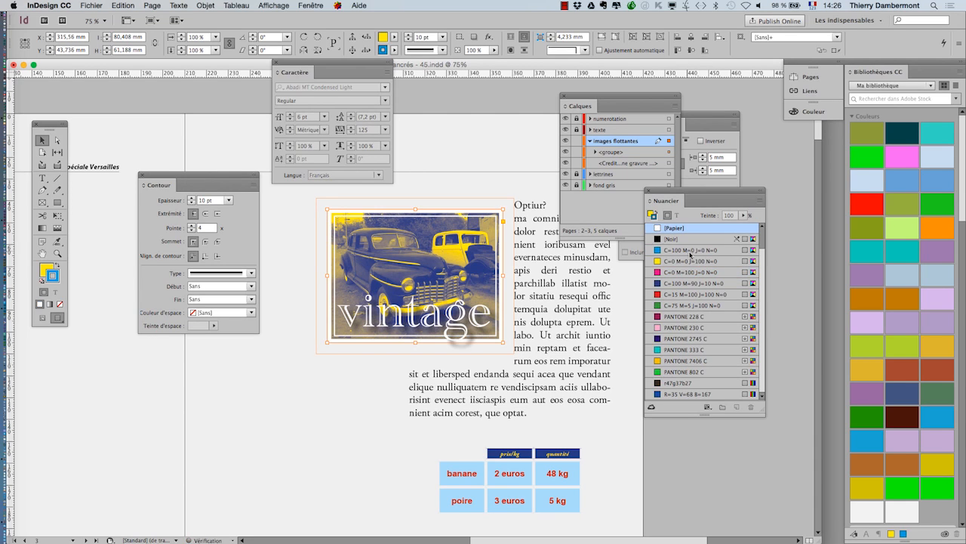
- Deselect the car image frame and move the Contour panel clear of the image
{"action": "left_click", "coordinate": [688, 460]}
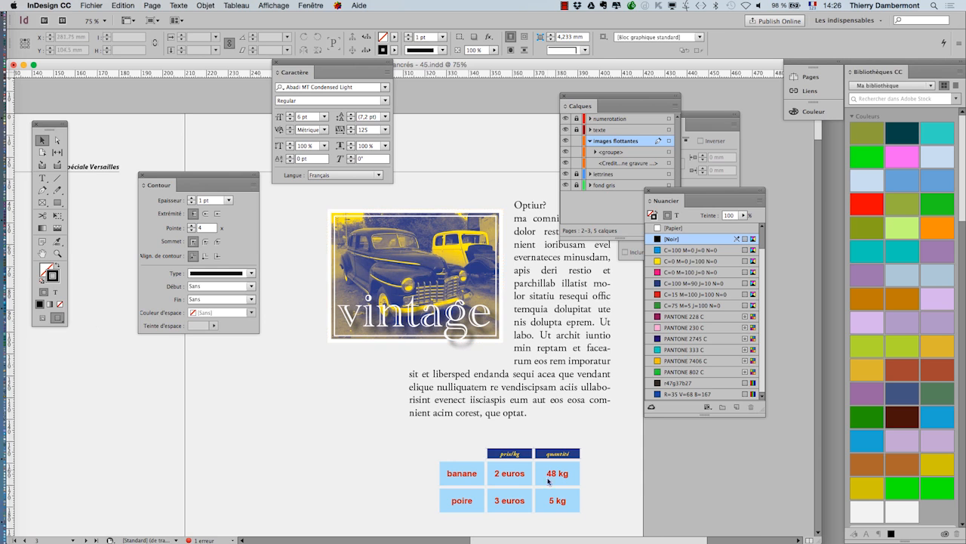
{"action": "key", "text": "super+minus"}
{"action": "scroll", "coordinate": [494, 342], "scroll_direction": "up", "scroll_amount": 2}
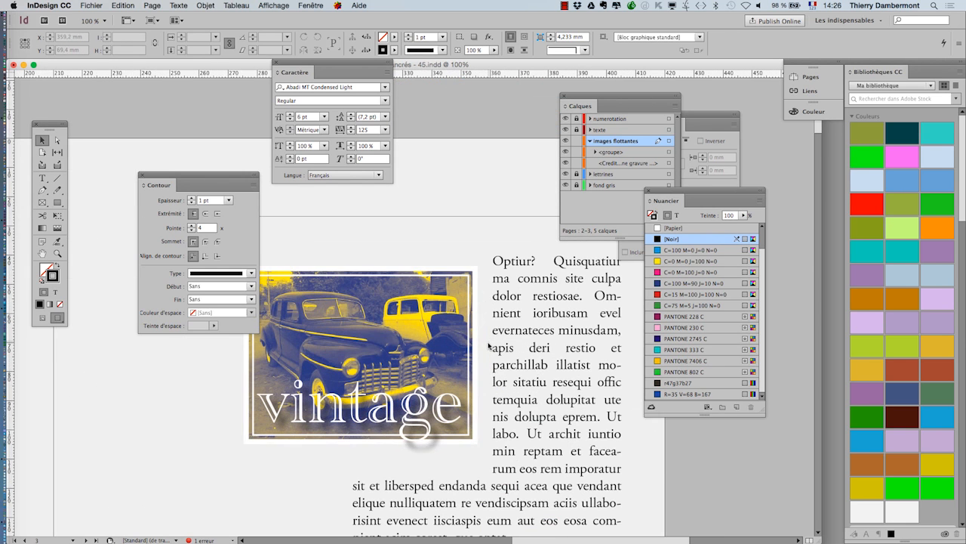
{"action": "left_click_drag", "start_coordinate": [235, 178], "coordinate": [181, 124]}
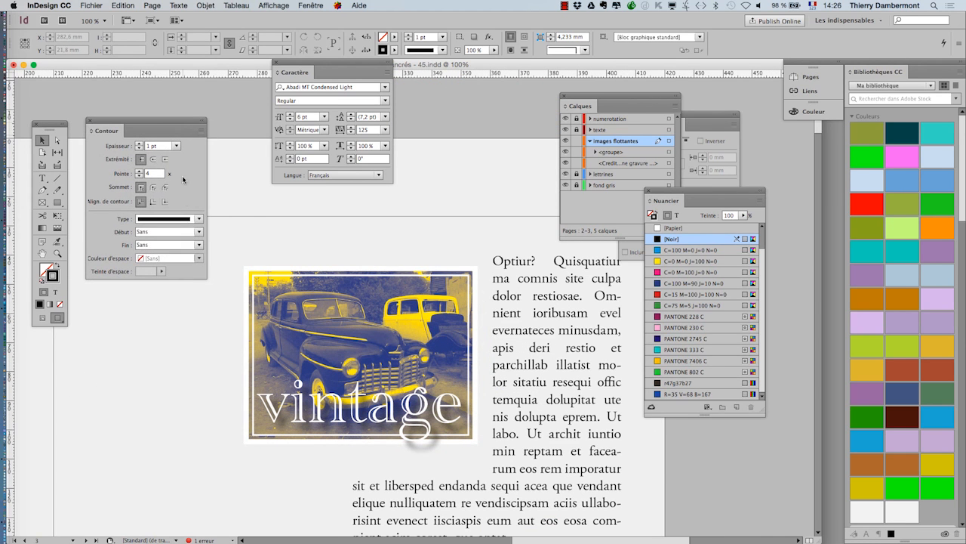
- Select the car image frame within the group, change its stroke type to a three-line style, and deselect it
{"action": "left_click", "coordinate": [316, 342]}
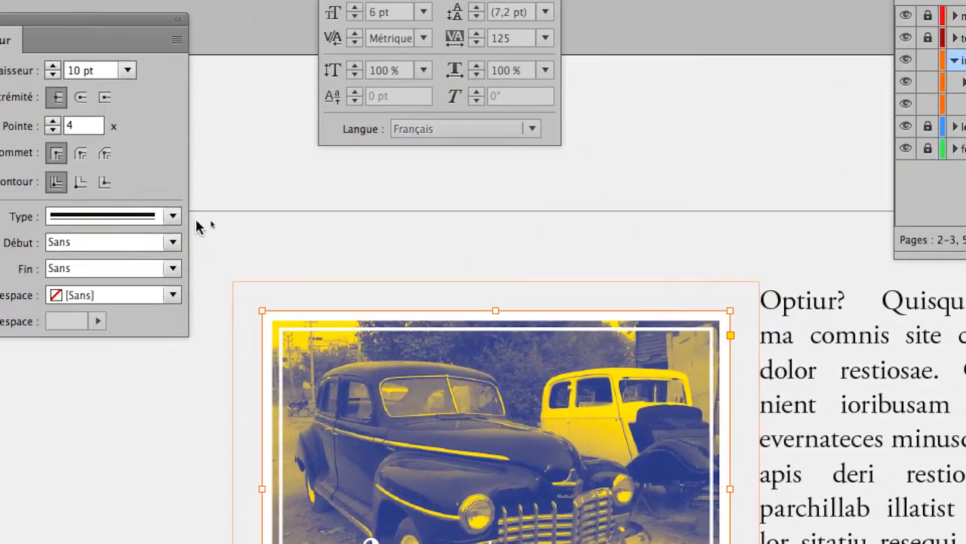
{"action": "left_click", "coordinate": [199, 219]}
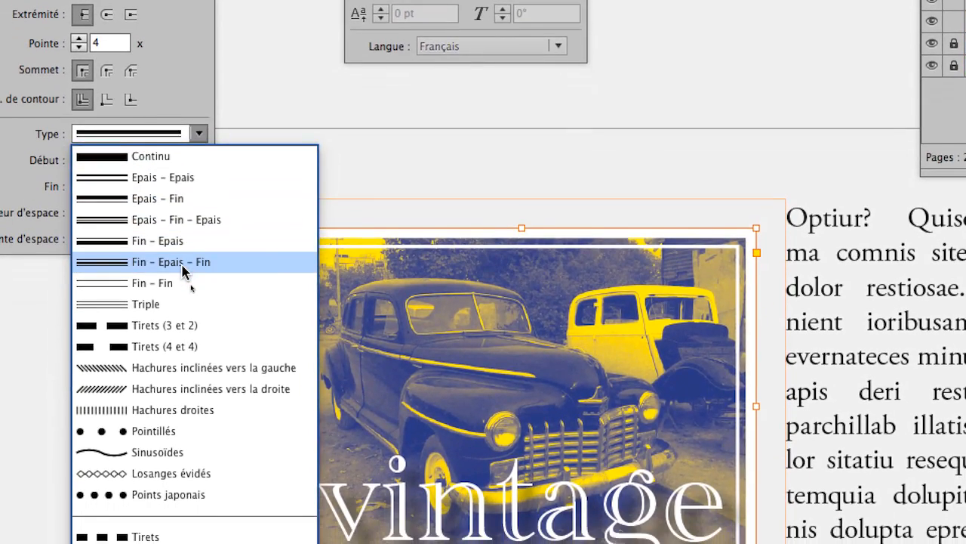
{"action": "left_click", "coordinate": [182, 347]}
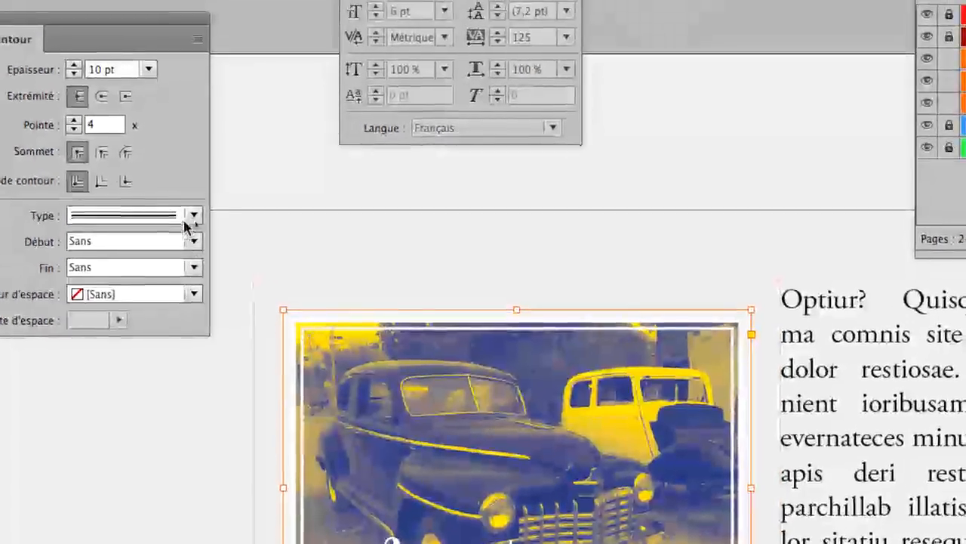
{"action": "left_click", "coordinate": [196, 135]}
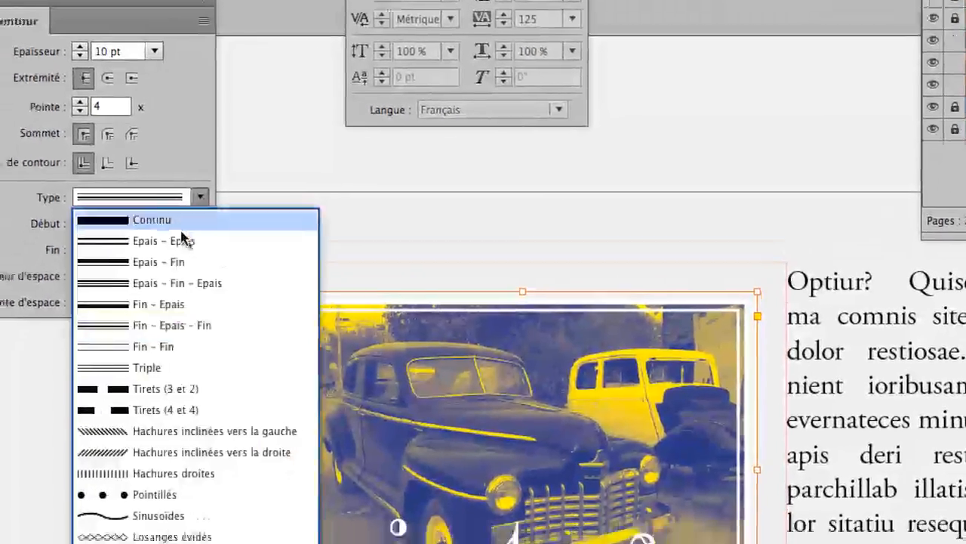
{"action": "left_click", "coordinate": [162, 302]}
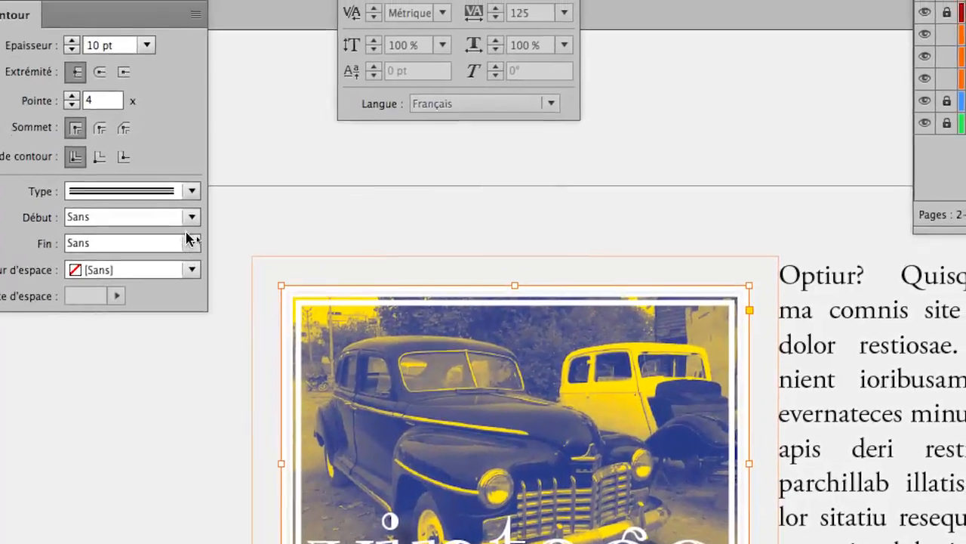
{"action": "left_click", "coordinate": [279, 216]}
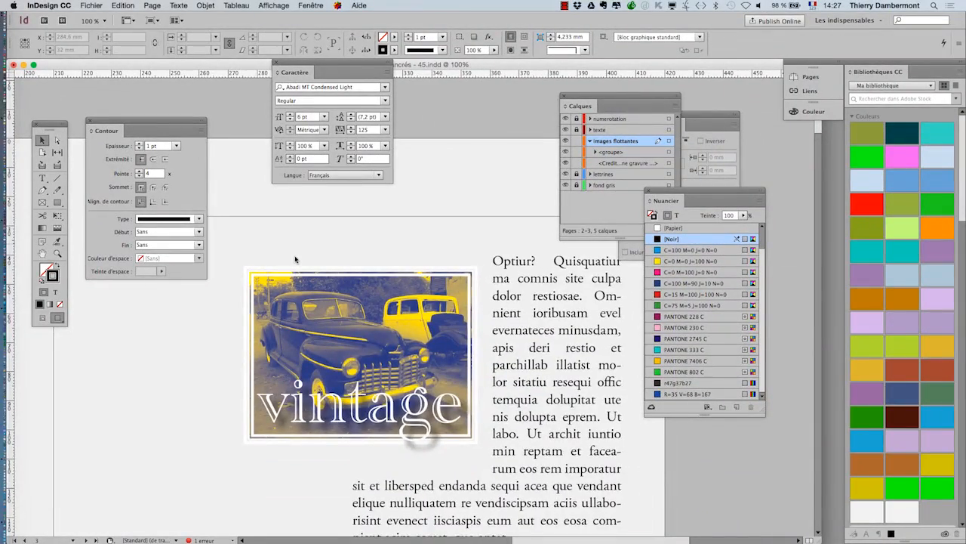
- Start saving the document as a new file and open the file name for editing at its version number
{"action": "scroll", "coordinate": [294, 259], "scroll_direction": "down", "scroll_amount": 1}
{"action": "left_click", "coordinate": [92, 6]}
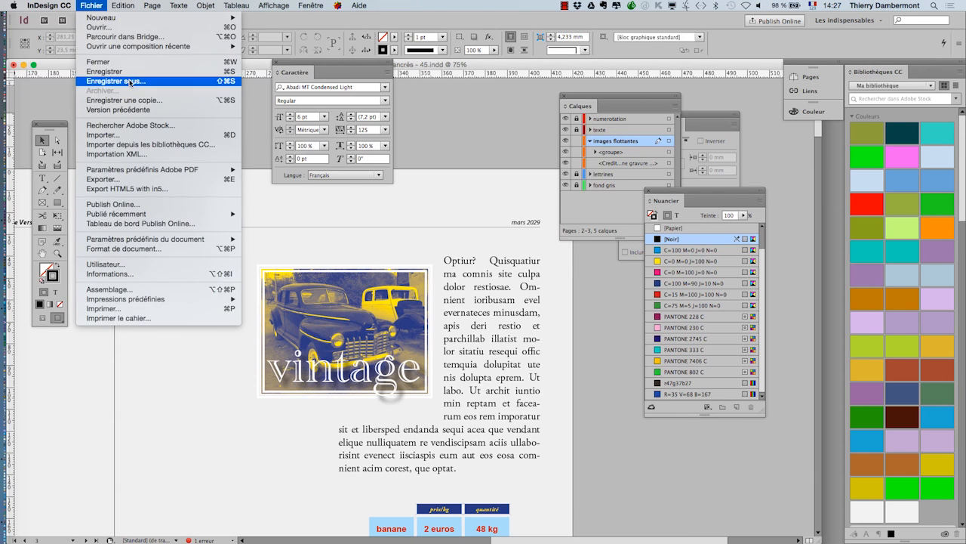
{"action": "left_click", "coordinate": [113, 79]}
{"action": "left_click", "coordinate": [501, 66]}
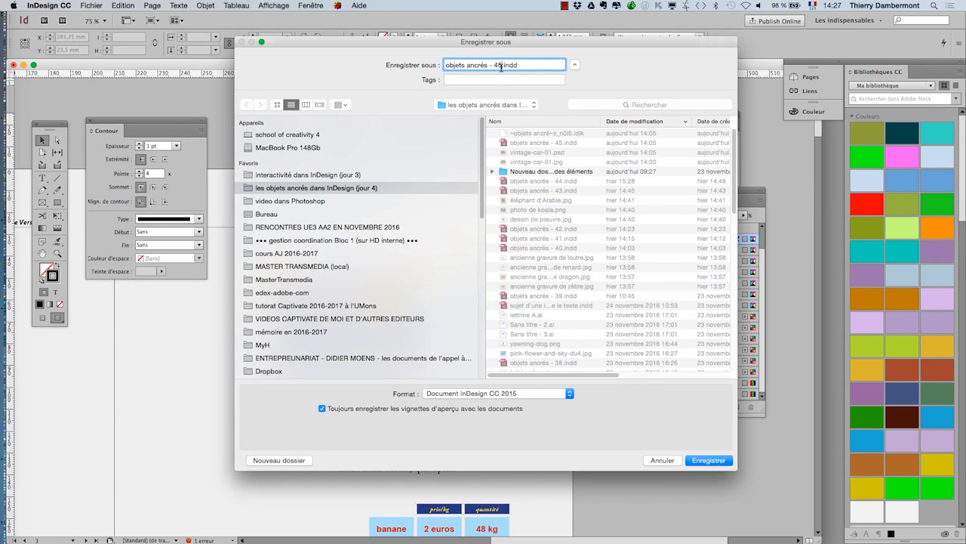